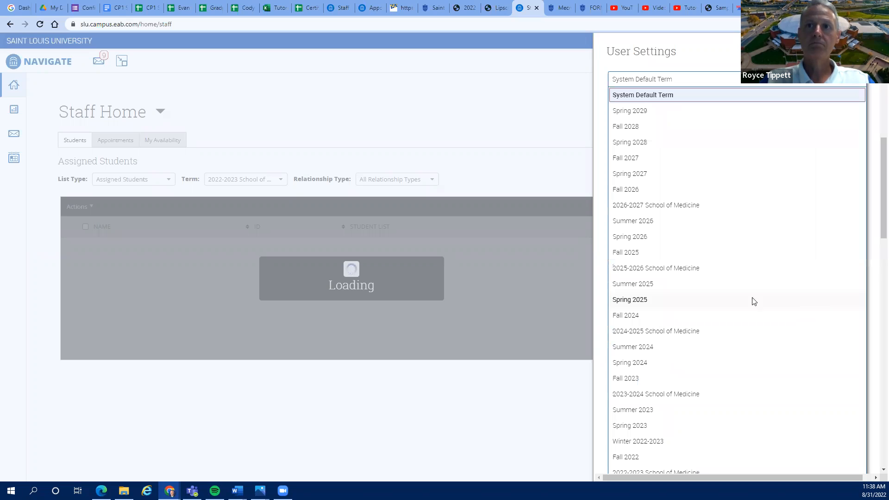
# - Set the default term to Fall 2022 in the user settings, save them, and dismiss the notification
pyautogui.scroll(-1, 670, 315)
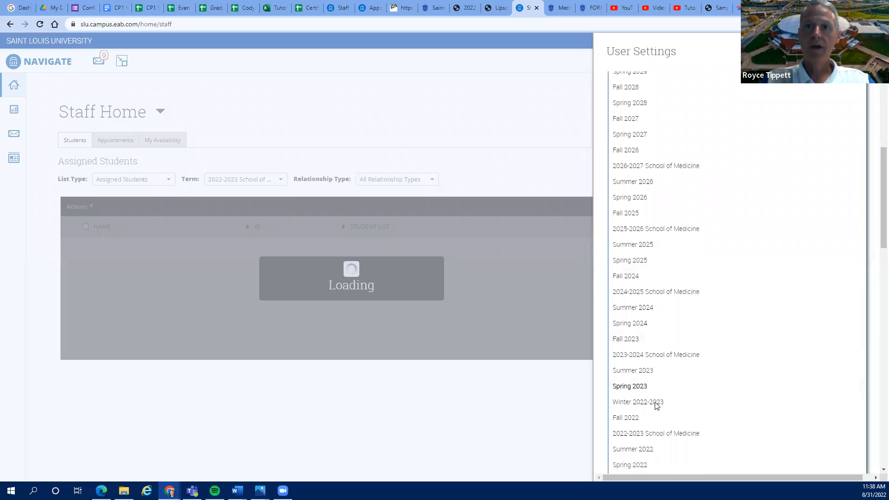
pyautogui.click(626, 418)
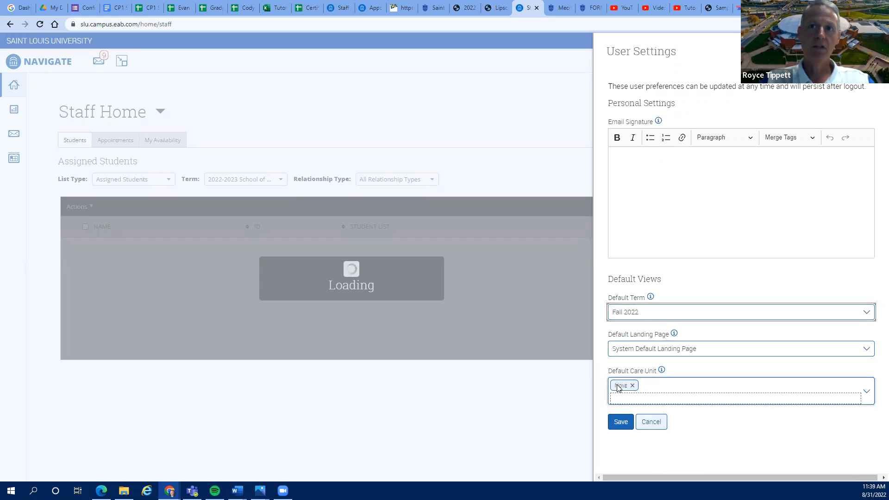
pyautogui.click(620, 424)
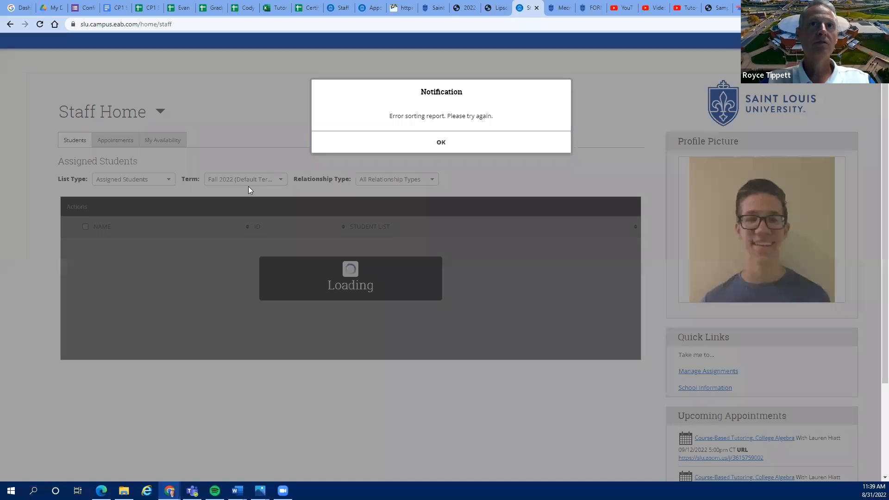
pyautogui.click(443, 144)
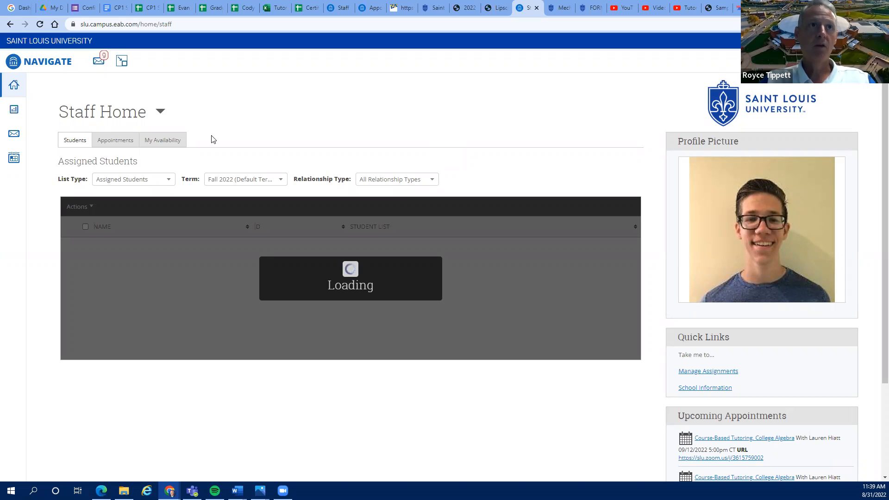
# - View the available times, then start an appointment summary for the upcoming MATH-1200 appointment on 09/12/2022
pyautogui.click(142, 146)
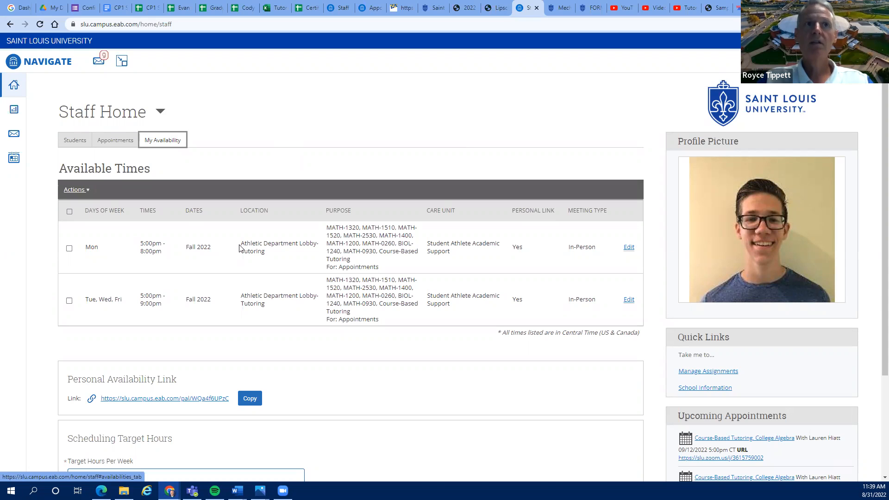
pyautogui.click(116, 142)
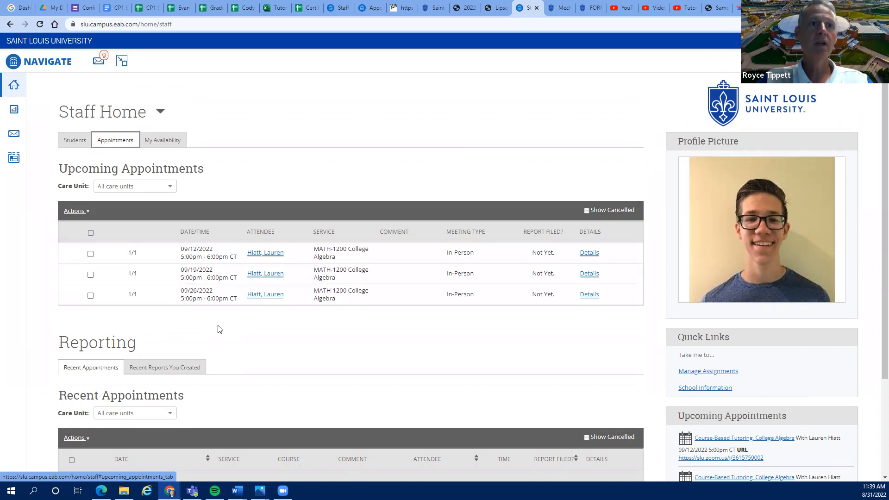
pyautogui.scroll(-2, 218, 328)
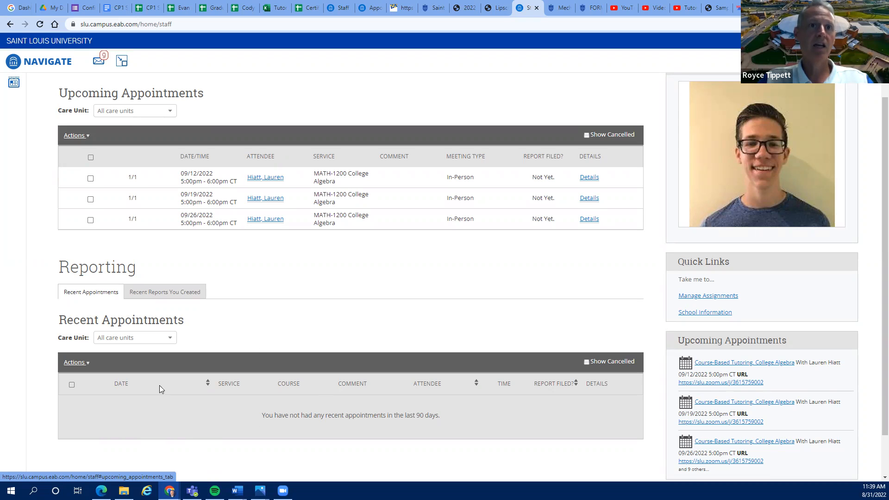
pyautogui.click(90, 179)
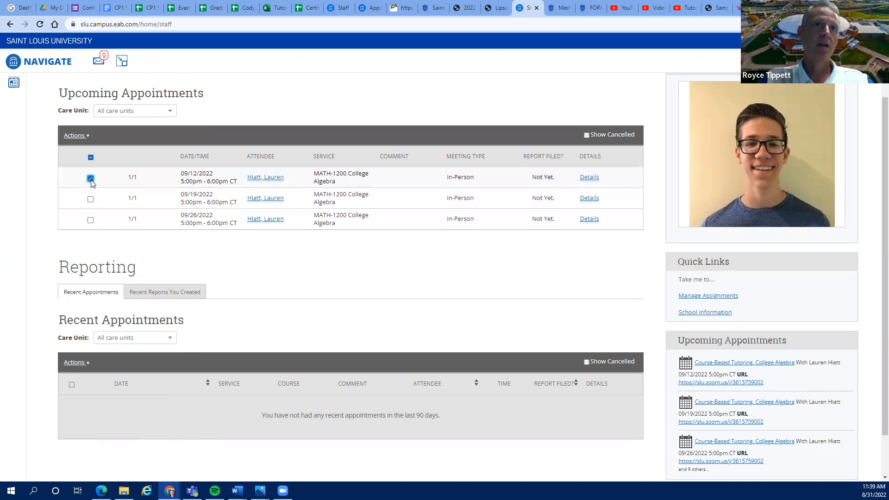
pyautogui.click(79, 137)
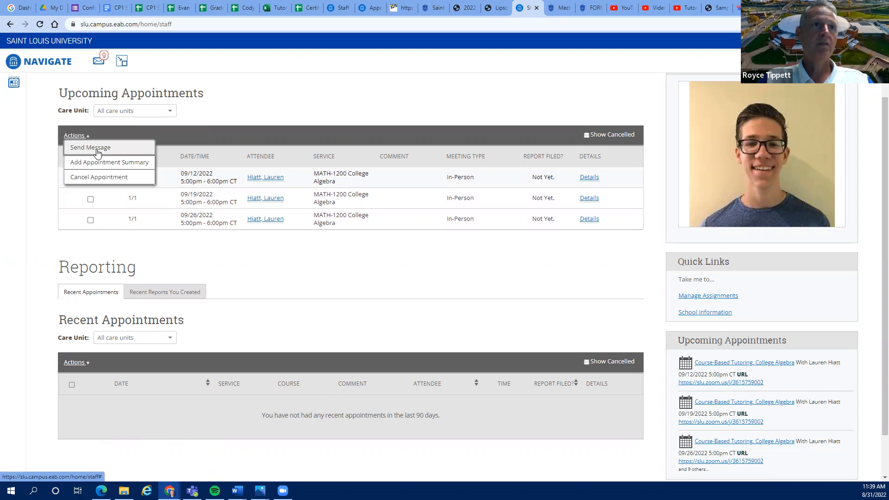
pyautogui.click(101, 163)
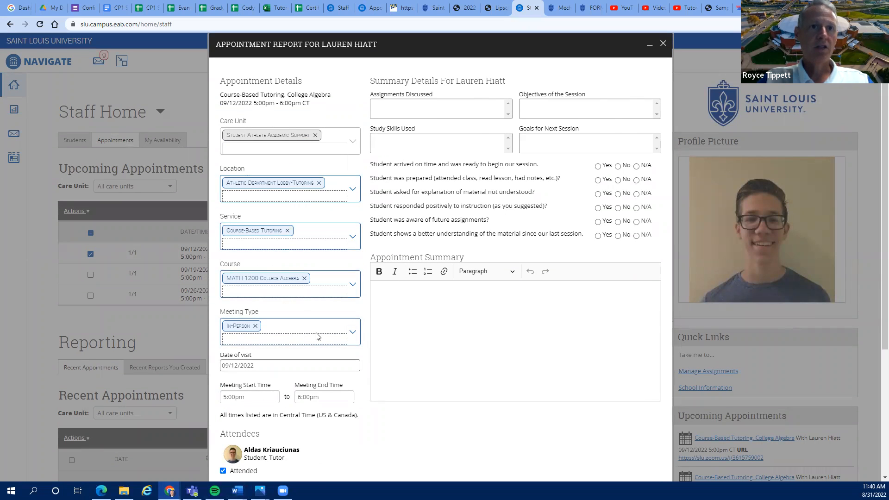
# - Set the meeting start time to 5:15pm and the end time to 6:15pm in the appointment report
pyautogui.scroll(-2, 316, 336)
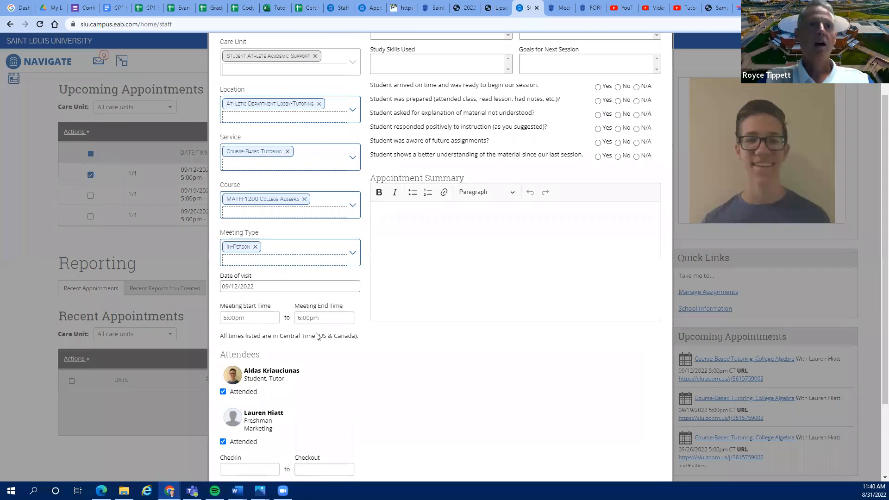
pyautogui.click(269, 320)
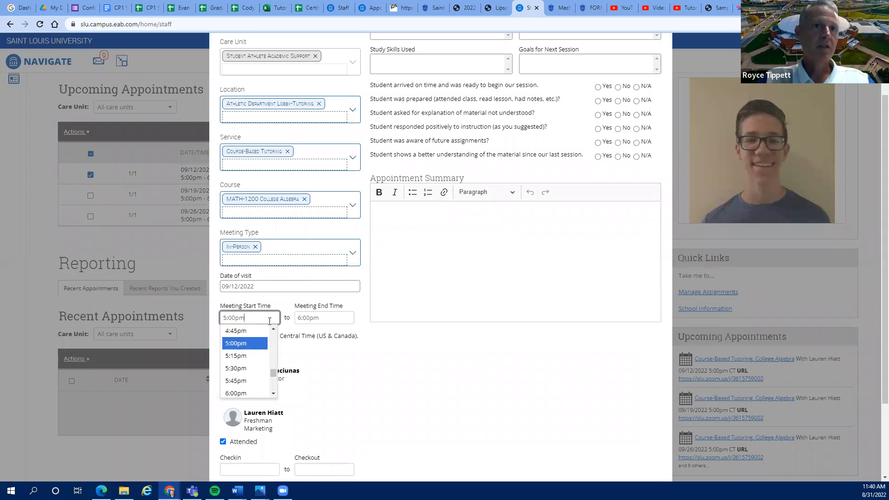
pyautogui.click(245, 357)
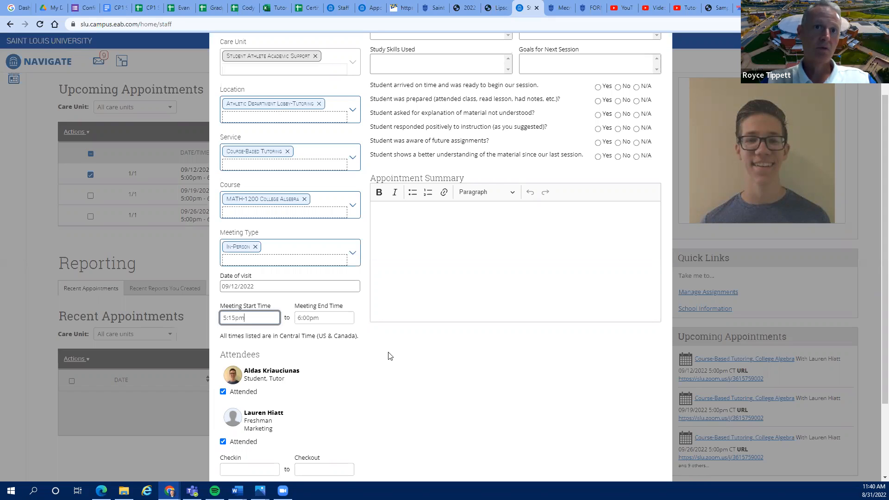
pyautogui.click(342, 319)
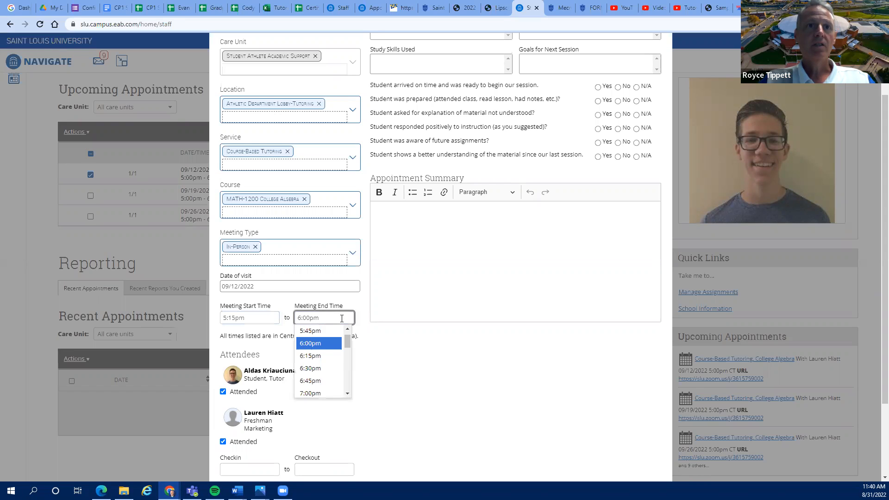
pyautogui.click(323, 360)
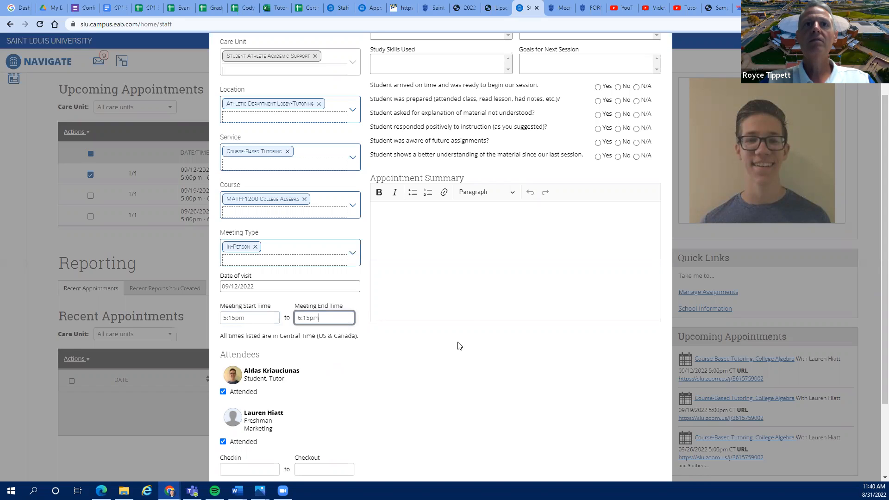
# - Answer the six student session questions with Yes, except N/A for being aware of future assignments
pyautogui.scroll(2, 509, 273)
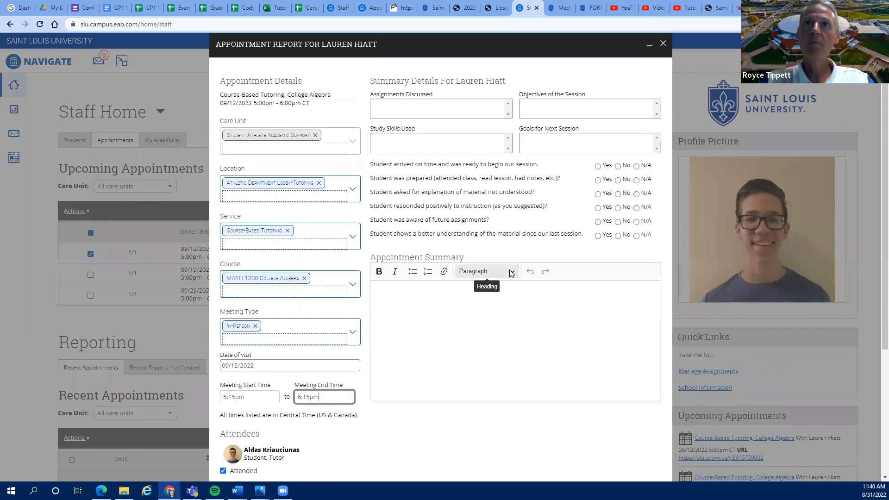
pyautogui.click(435, 112)
pyautogui.click(557, 114)
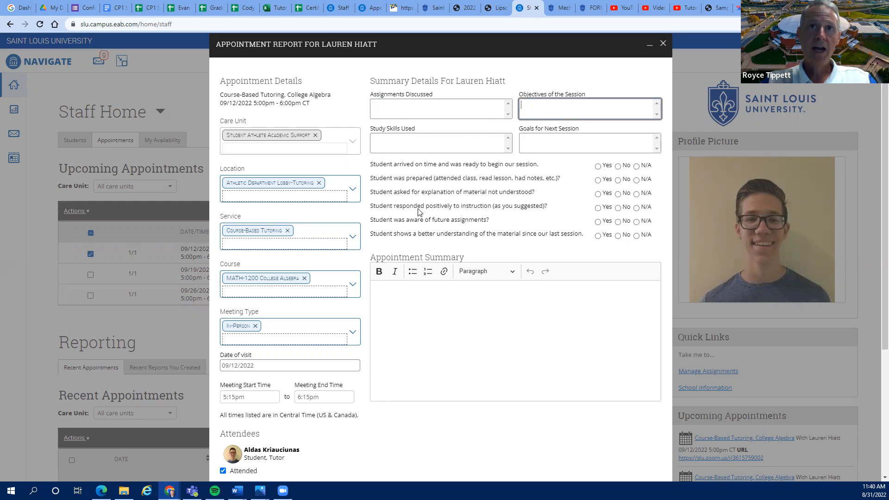
pyautogui.click(598, 166)
pyautogui.click(598, 180)
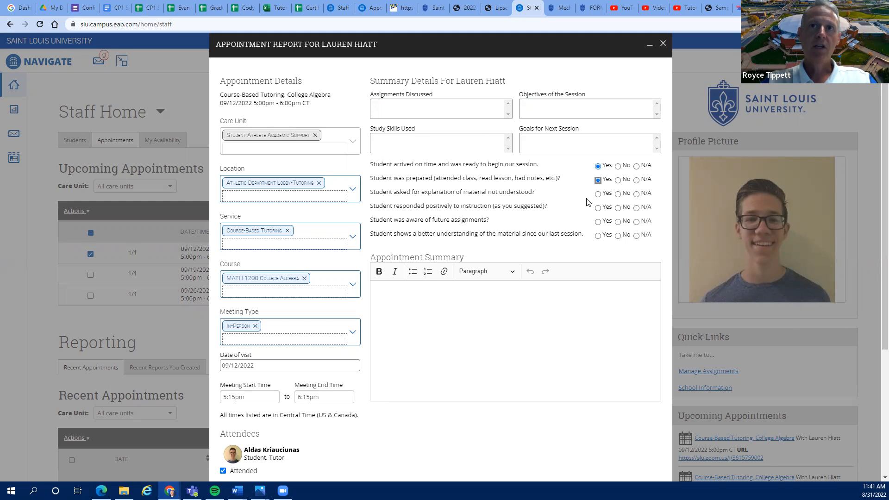
pyautogui.click(600, 196)
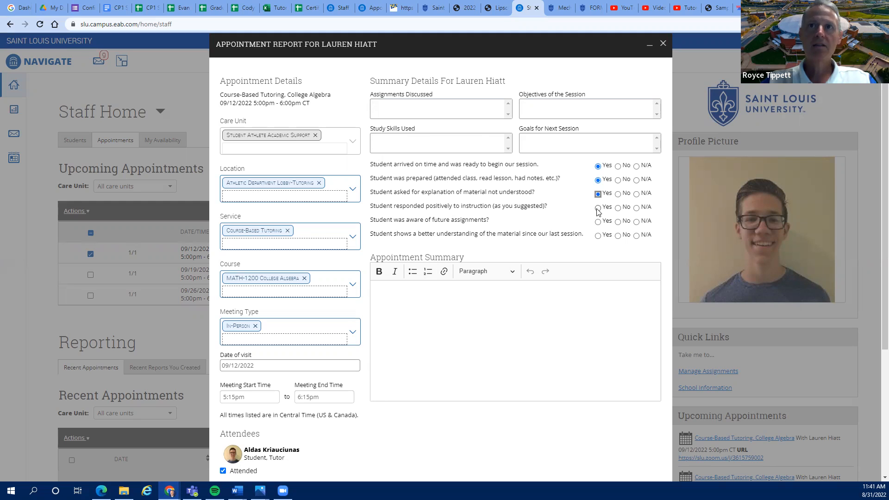
pyautogui.click(598, 209)
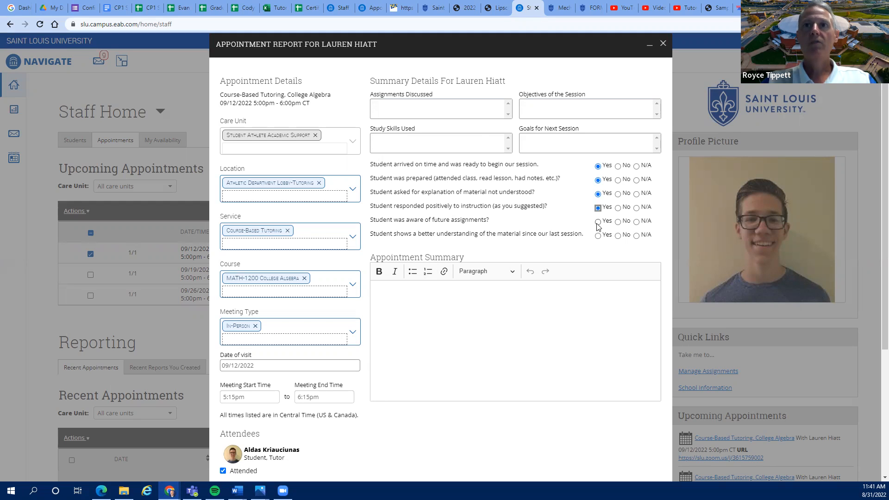
pyautogui.click(636, 222)
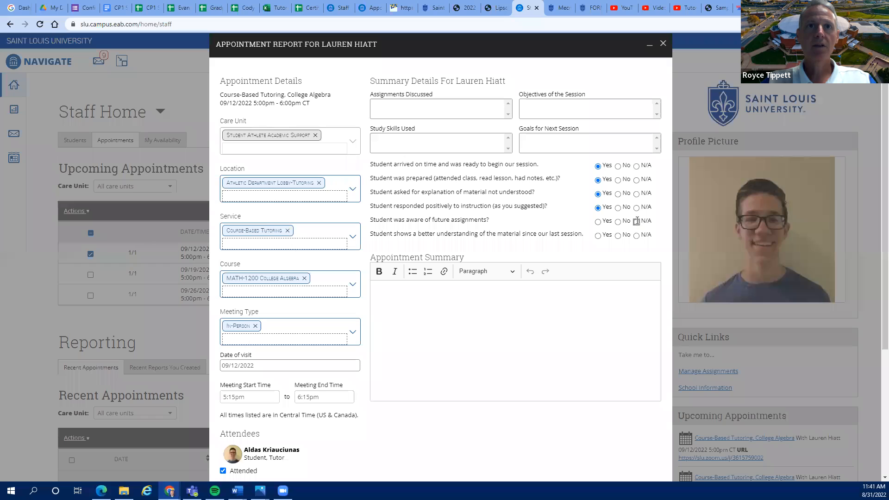
pyautogui.click(599, 236)
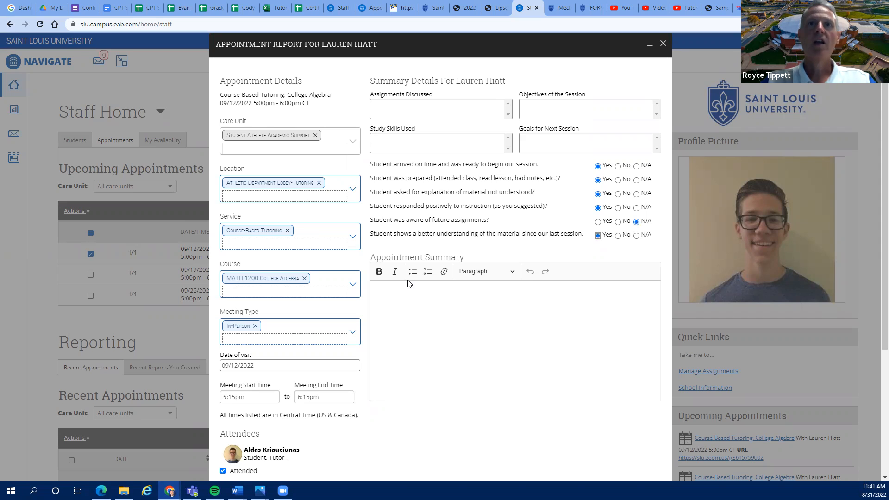
# - Write the appointment summary "They were 15 mins late. We covered Chapter 2 and we're meeting extra on Thursday to be ready for his test."
pyautogui.click(406, 293)
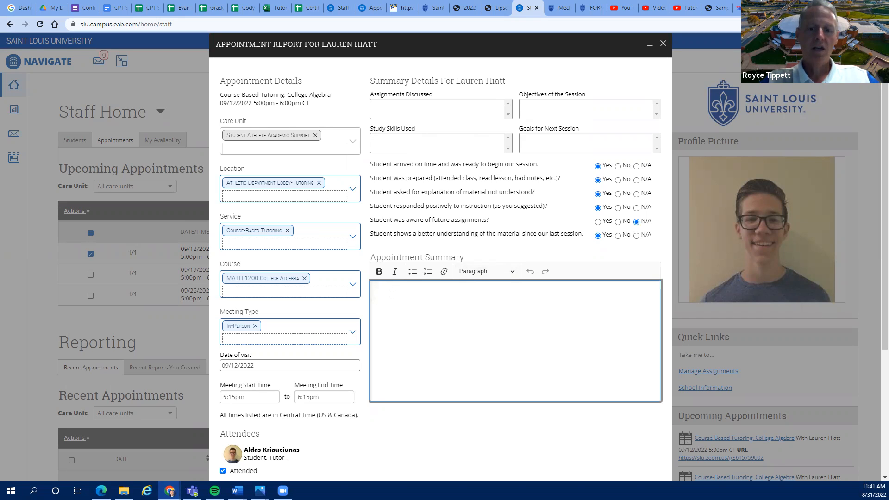
pyautogui.write('They were ')
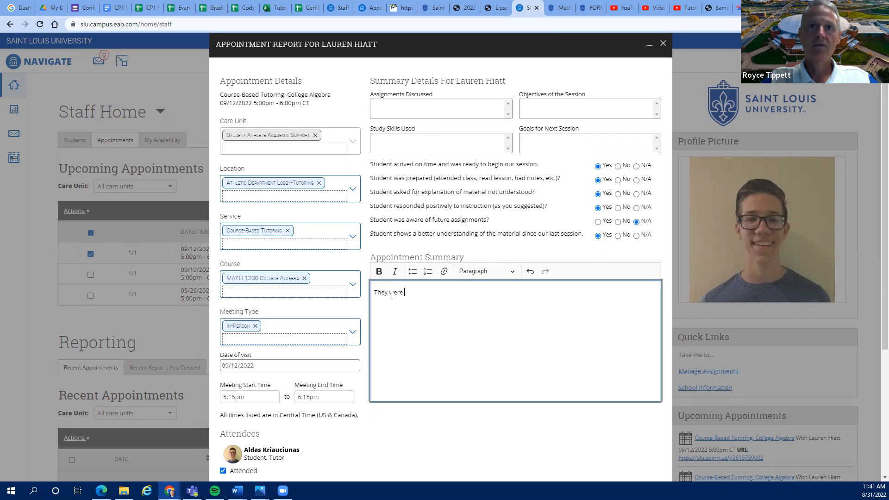
pyautogui.write('15 mins late. We covered ')
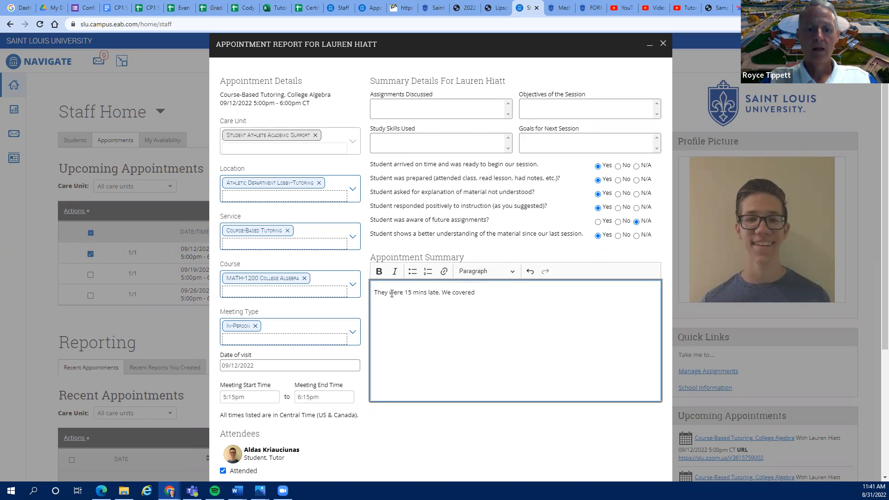
pyautogui.write("Chapter 2 and we're m")
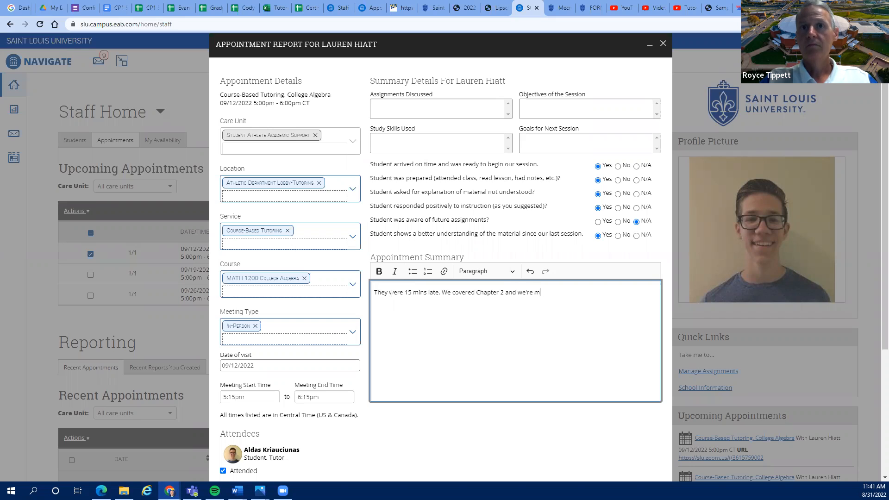
pyautogui.write('eeting extra')
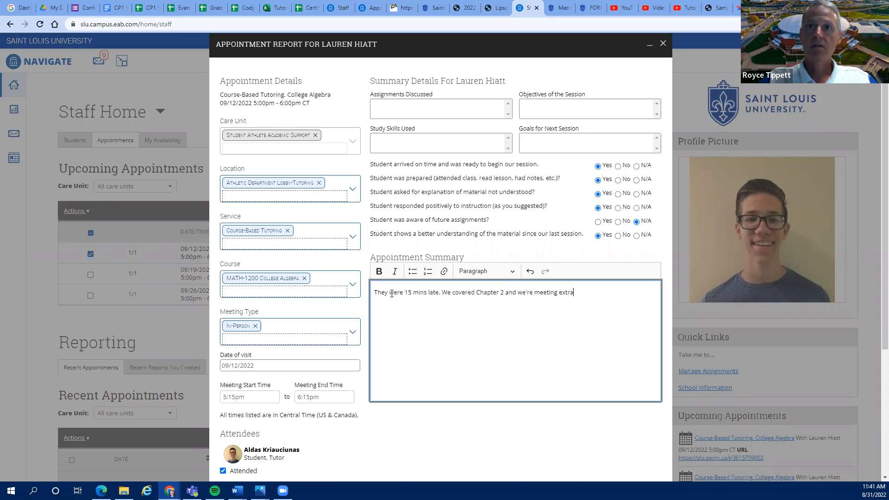
pyautogui.write(' on Thursd')
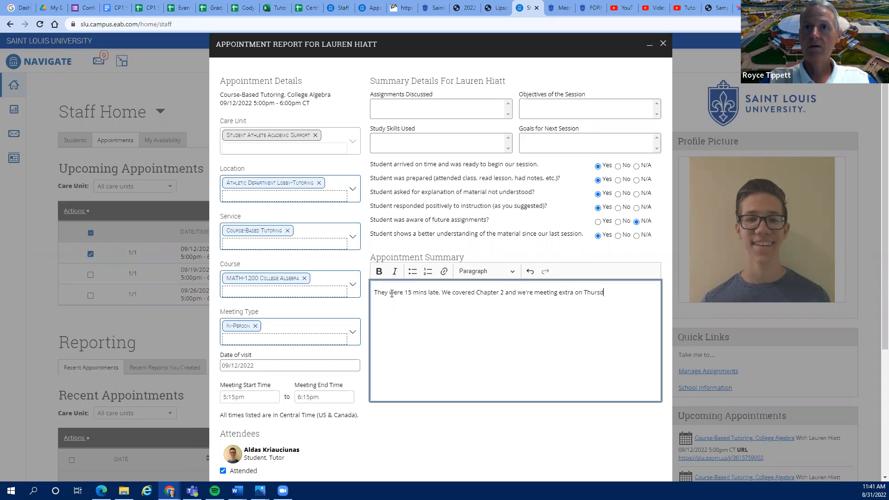
pyautogui.write('ay to be rea')
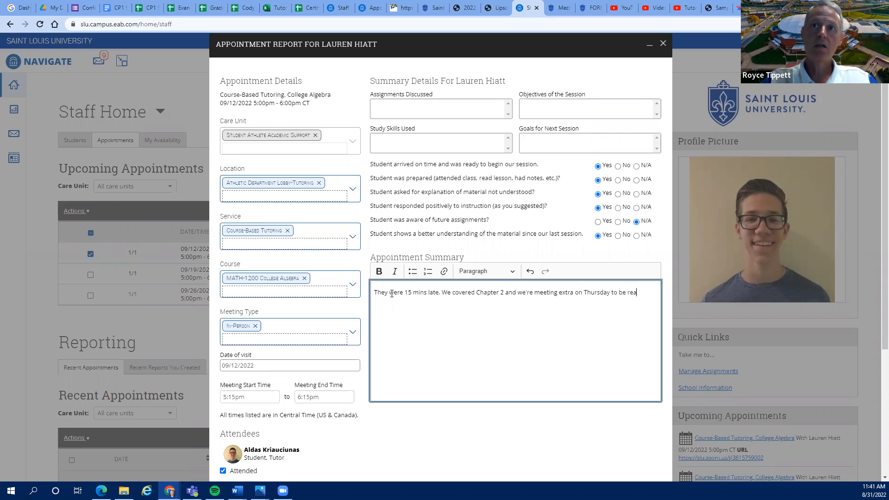
pyautogui.write('dy for his test.')
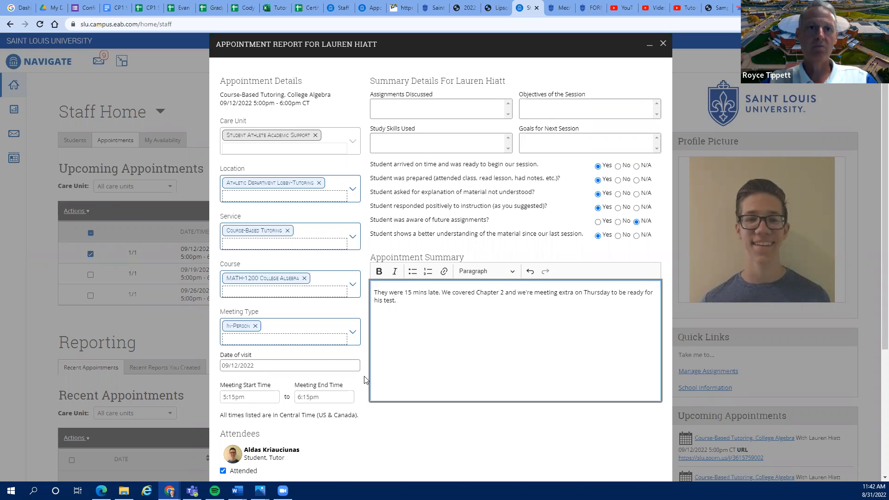
# - Change the report's meeting start time back to 5:00pm and its end time back to 6:00pm
pyautogui.scroll(-4, 366, 380)
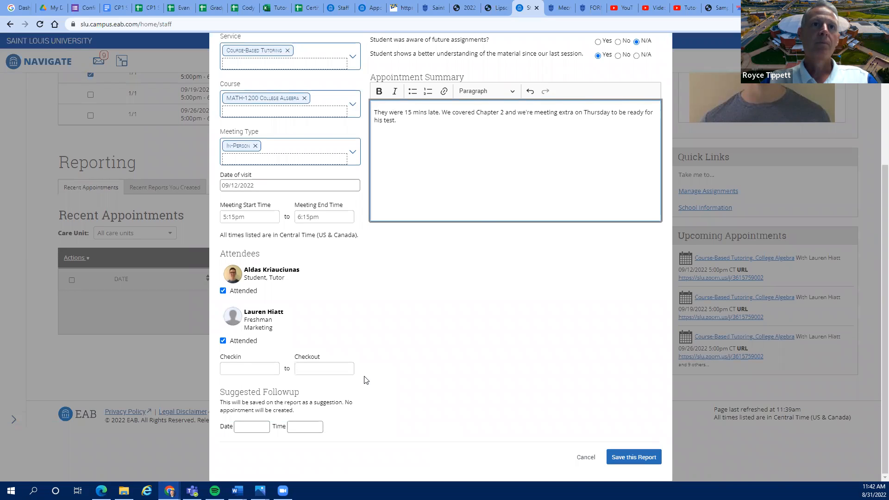
pyautogui.click(264, 218)
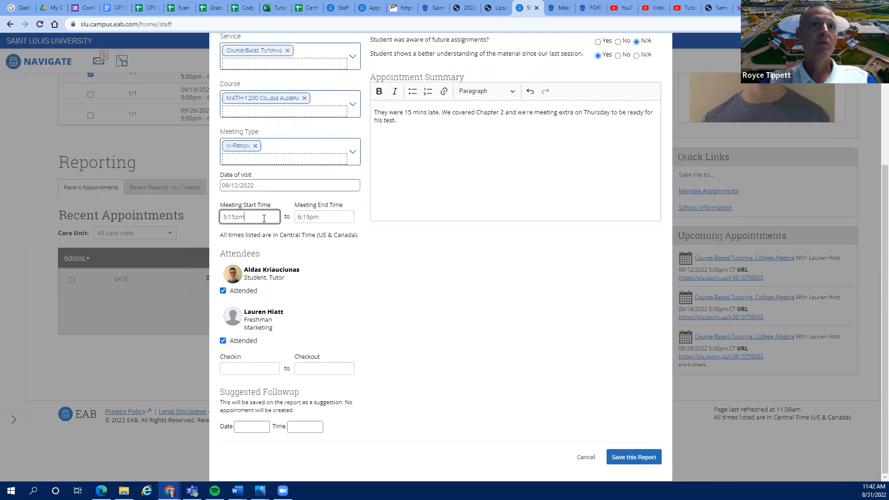
pyautogui.click(263, 226)
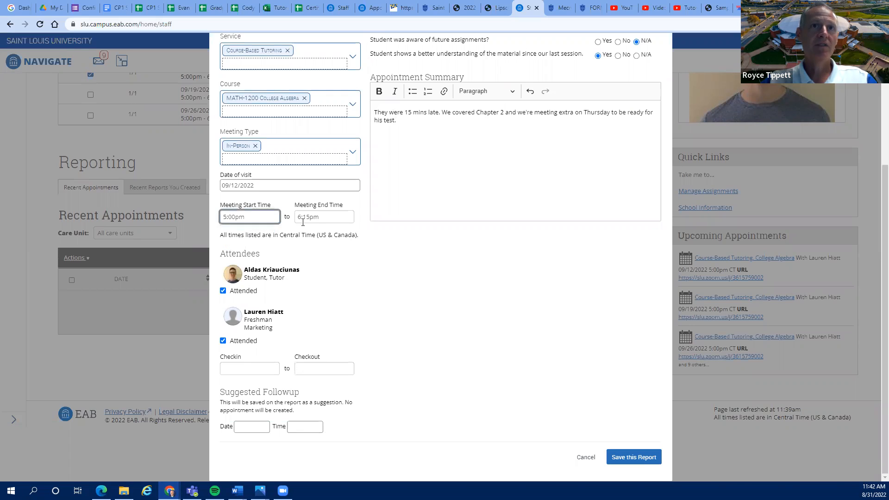
pyautogui.click(318, 218)
pyautogui.click(319, 230)
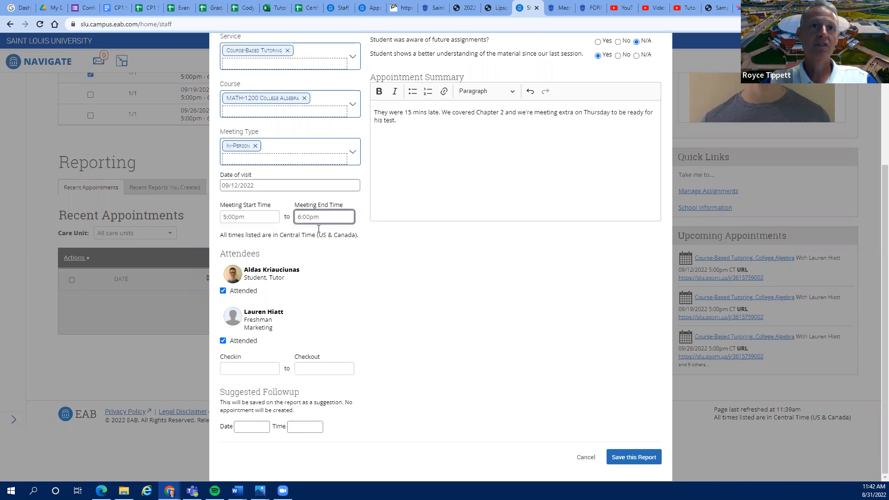
# - Set the student attendee's check-in time to 5:15pm and checkout time to 6:15pm in the appointment report
pyautogui.click(250, 370)
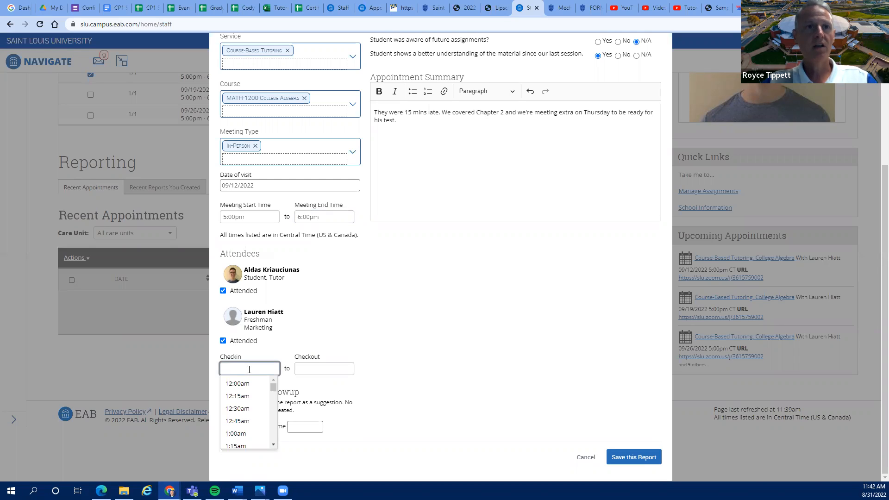
pyautogui.scroll(-2, 246, 407)
pyautogui.scroll(-2, 248, 394)
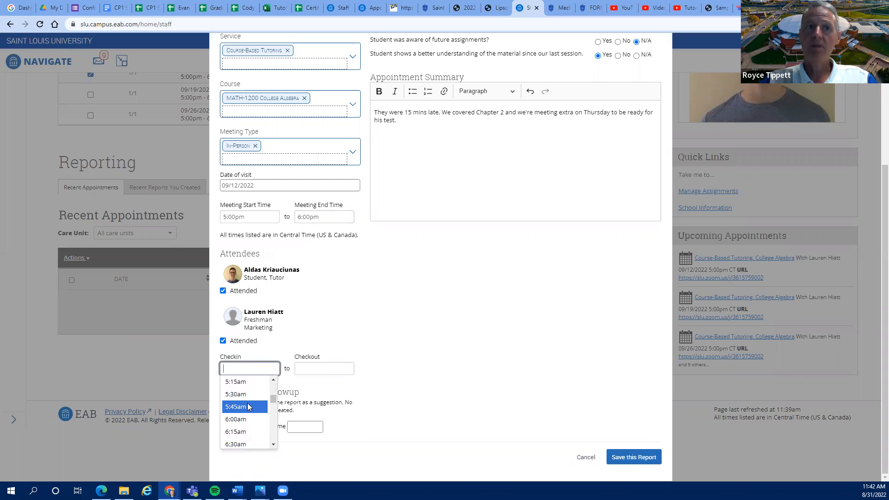
pyautogui.scroll(-6, 248, 389)
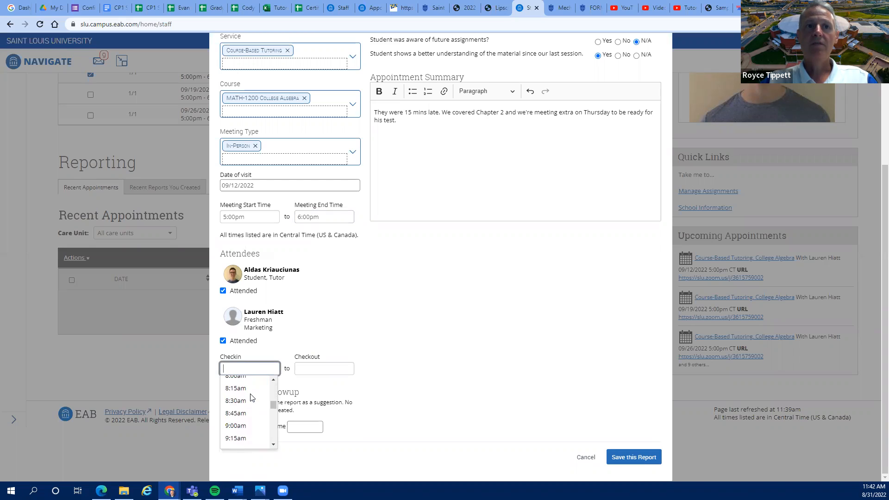
pyautogui.scroll(-3, 251, 397)
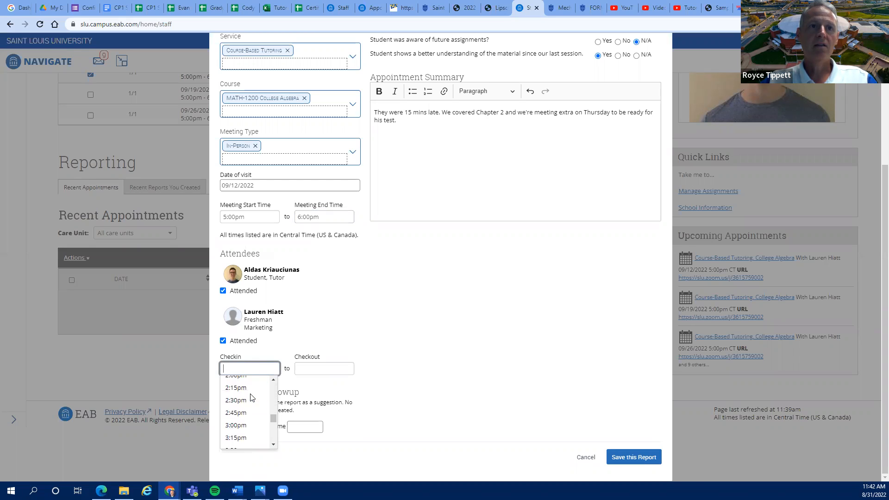
pyautogui.scroll(-2, 250, 398)
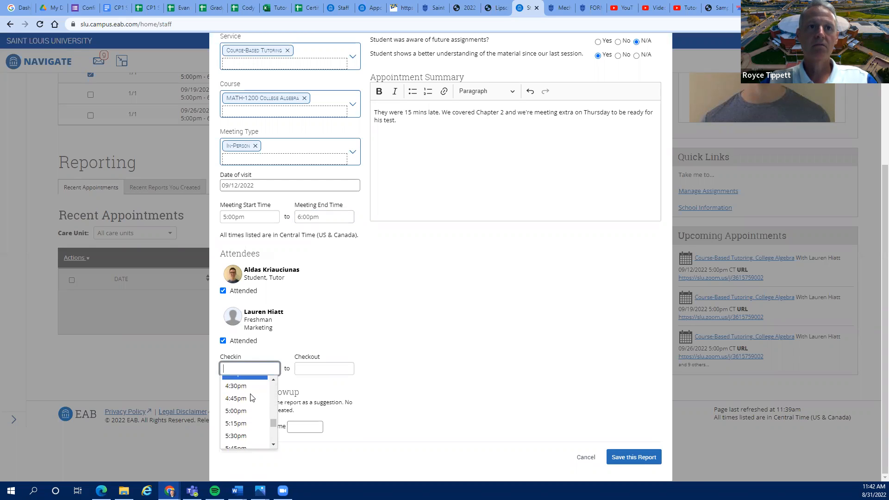
pyautogui.click(248, 423)
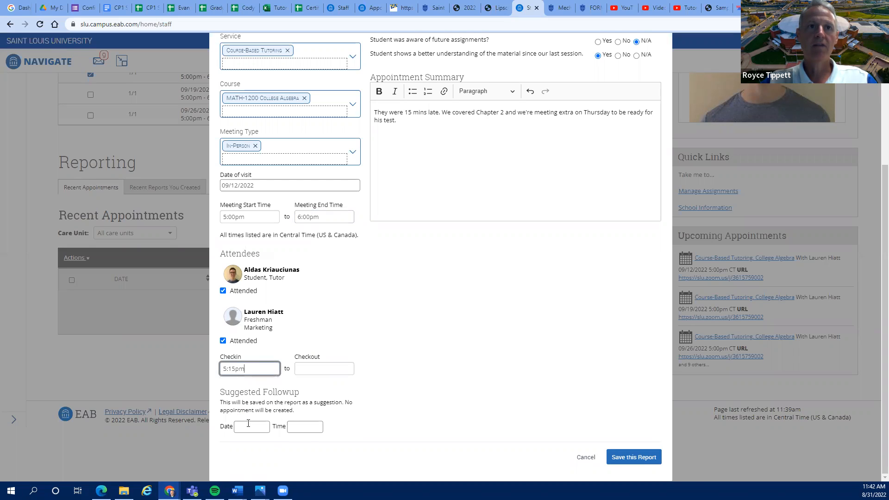
pyautogui.click(324, 367)
pyautogui.scroll(-1, 324, 397)
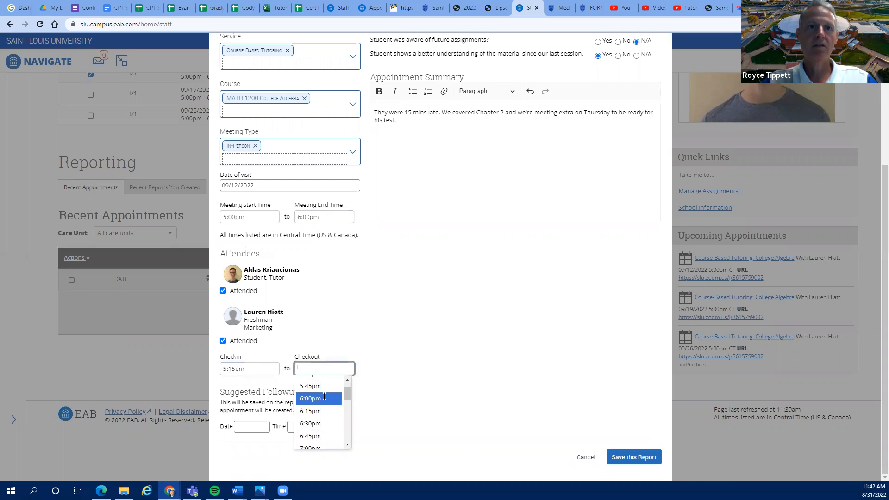
pyautogui.click(325, 412)
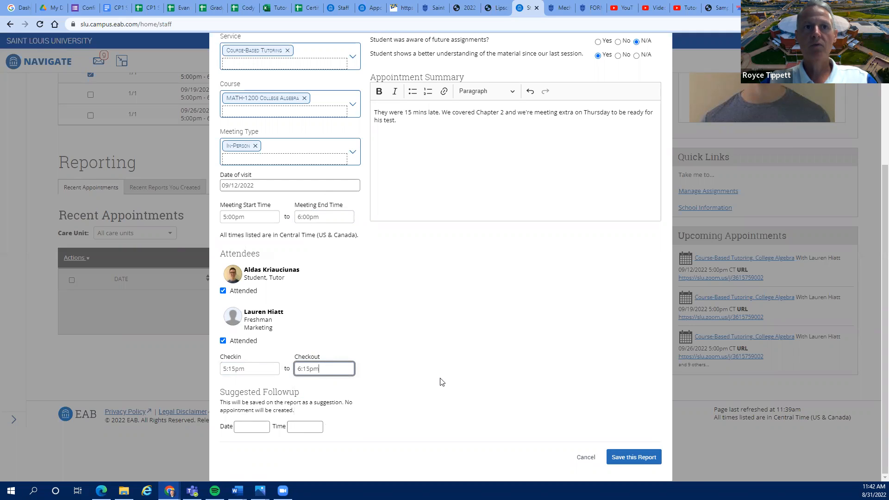
# - Close the appointment report without saving it and return to the upcoming appointments list
pyautogui.click(623, 457)
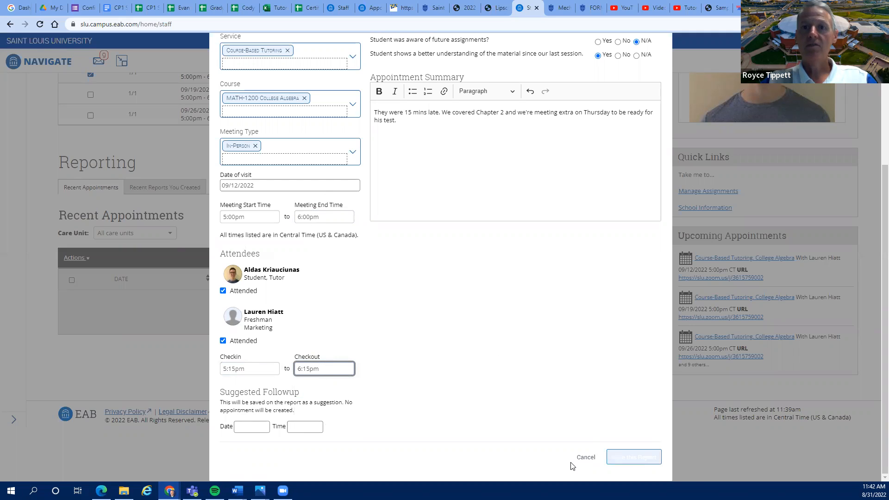
pyautogui.click(582, 459)
pyautogui.scroll(1, 370, 268)
pyautogui.scroll(2, 372, 272)
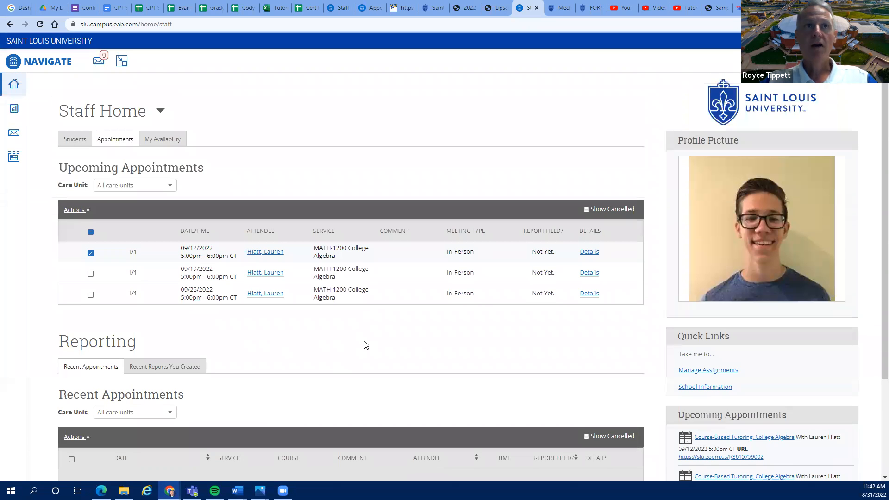
# - Start a new time entry in My Availability and select Tuesday and Thursday as the meeting days
pyautogui.click(161, 141)
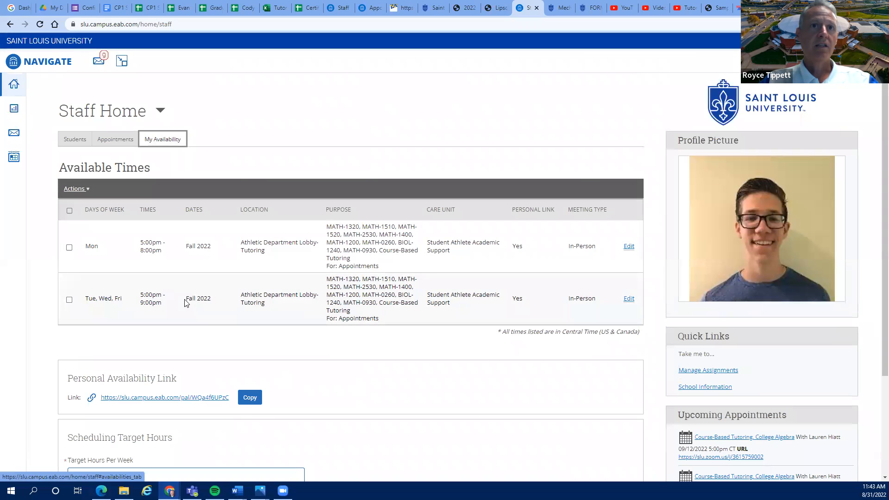
pyautogui.click(76, 189)
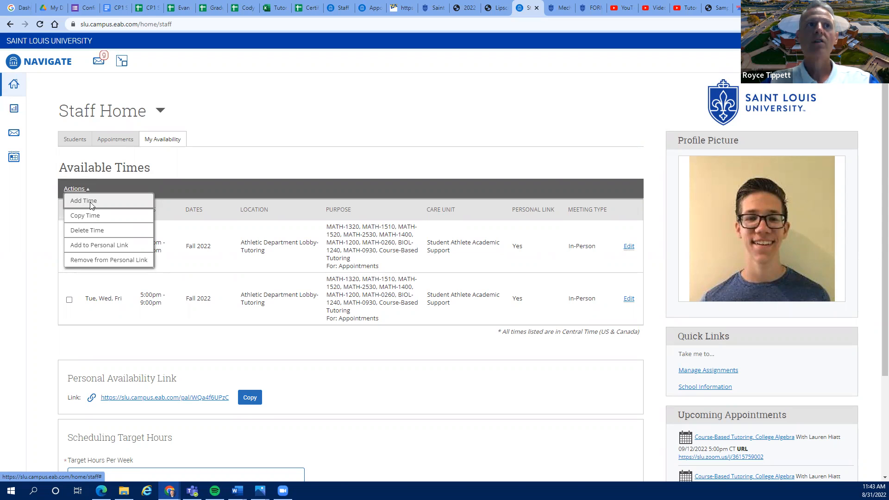
pyautogui.click(91, 203)
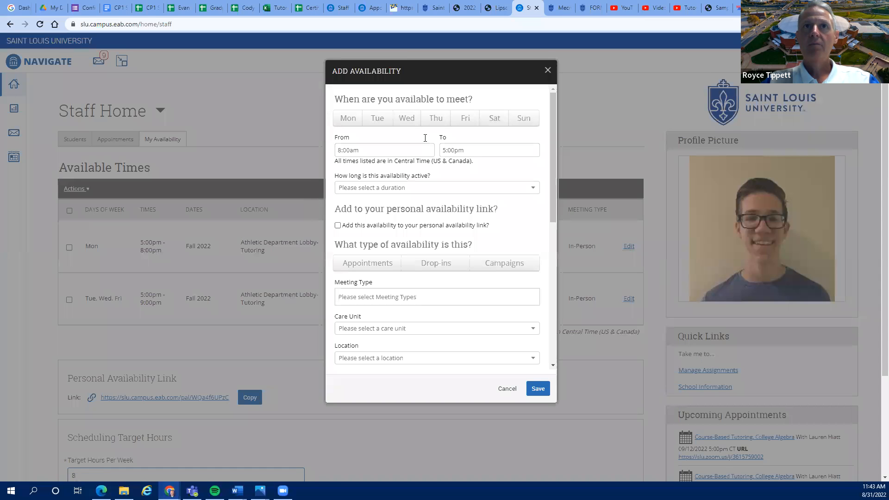
pyautogui.click(378, 118)
pyautogui.click(436, 118)
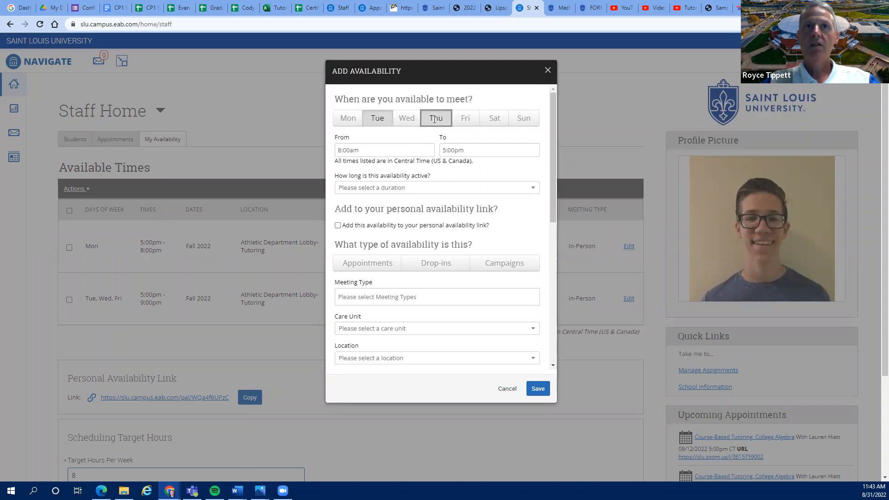
# - Set the new availability's hours from 6:30pm to 9:30pm
pyautogui.click(405, 150)
pyautogui.scroll(-4, 404, 200)
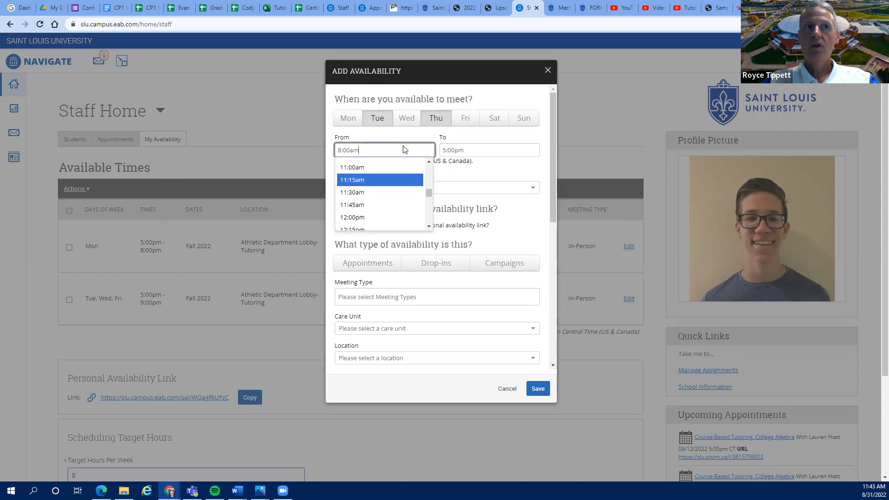
pyautogui.scroll(-10, 388, 202)
pyautogui.scroll(1, 386, 203)
pyautogui.click(372, 181)
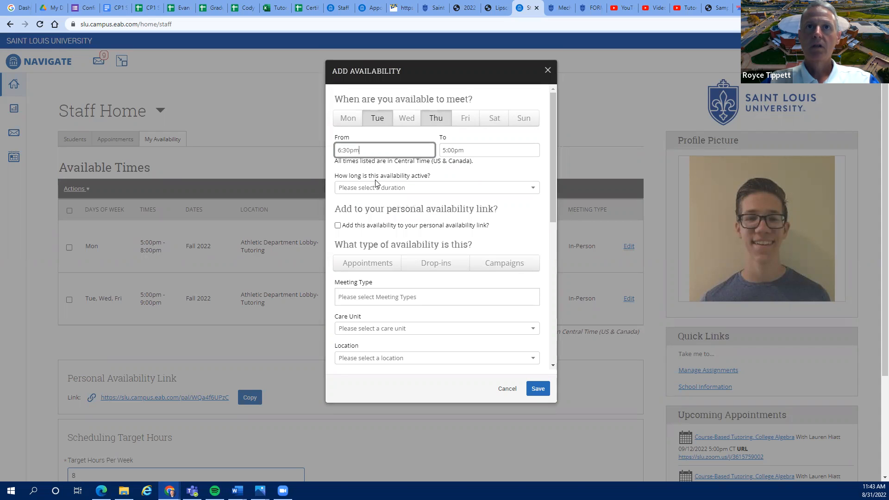
pyautogui.click(475, 149)
pyautogui.scroll(-3, 490, 177)
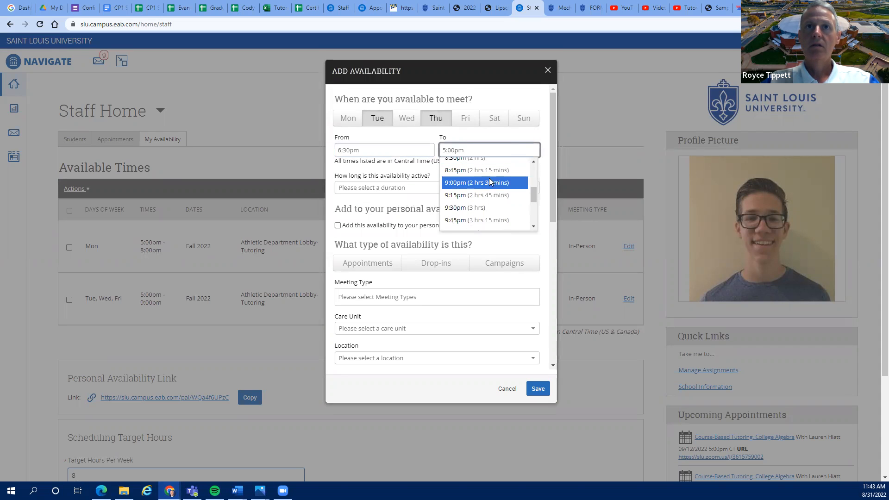
pyautogui.click(487, 207)
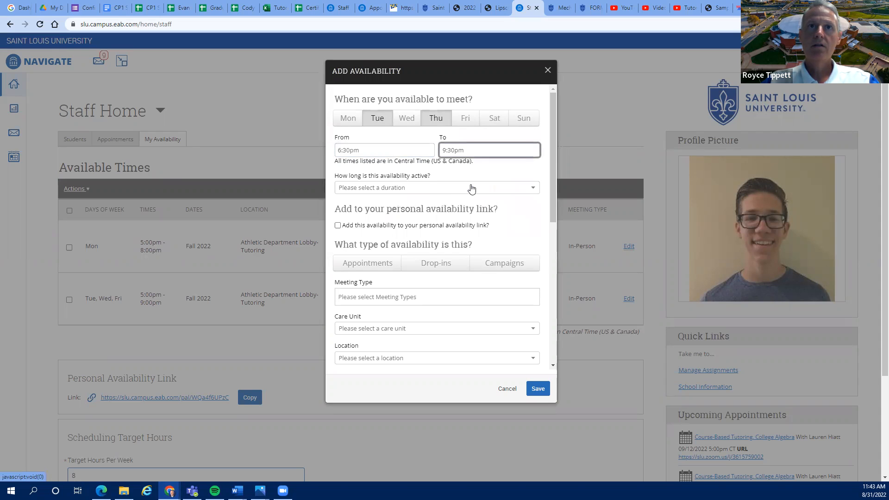
# - Make the availability active for Fall 2022 (Default Term) and add it to the personal availability link
pyautogui.click(472, 188)
pyautogui.click(428, 265)
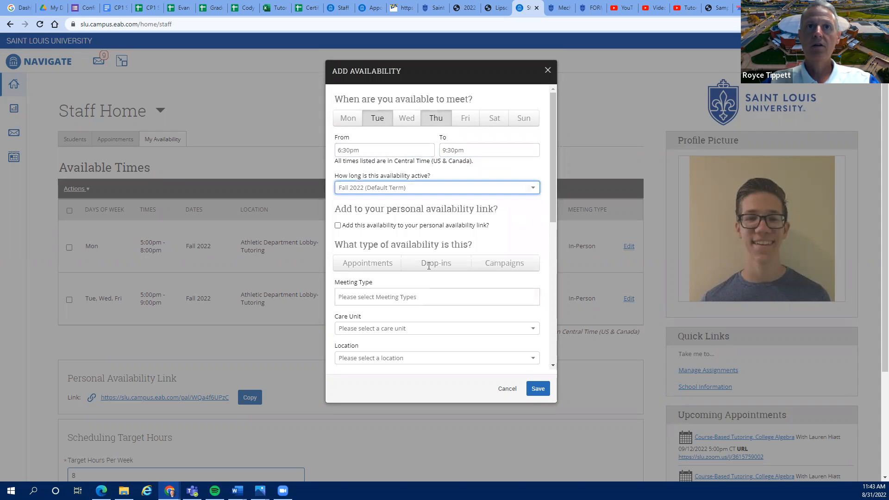
pyautogui.click(338, 225)
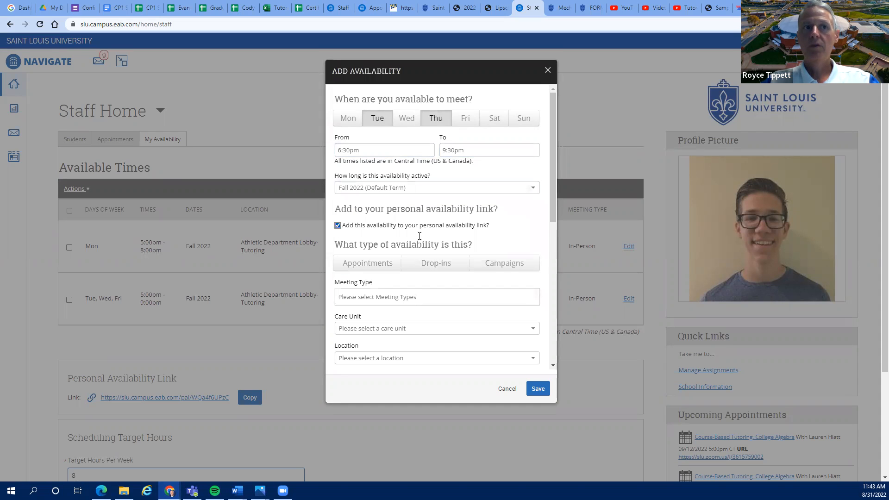
# - Set the availability type to Appointments and the meeting type to In-Person
pyautogui.scroll(-2, 419, 236)
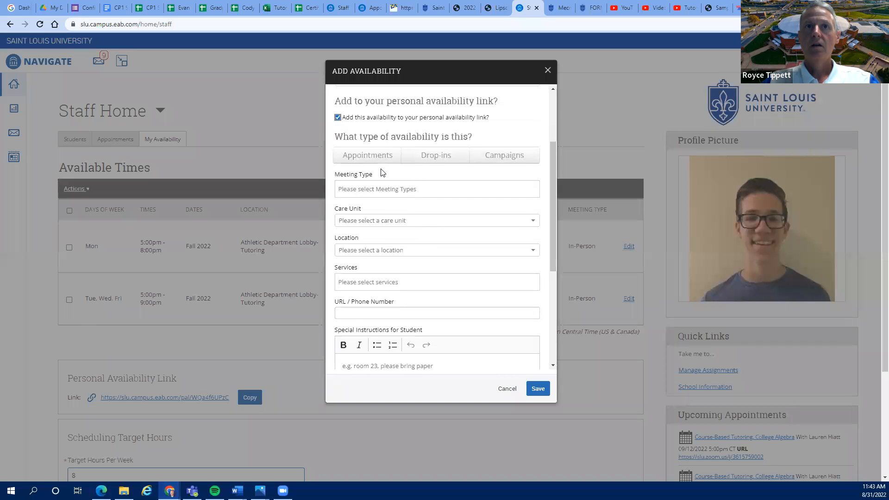
pyautogui.click(374, 159)
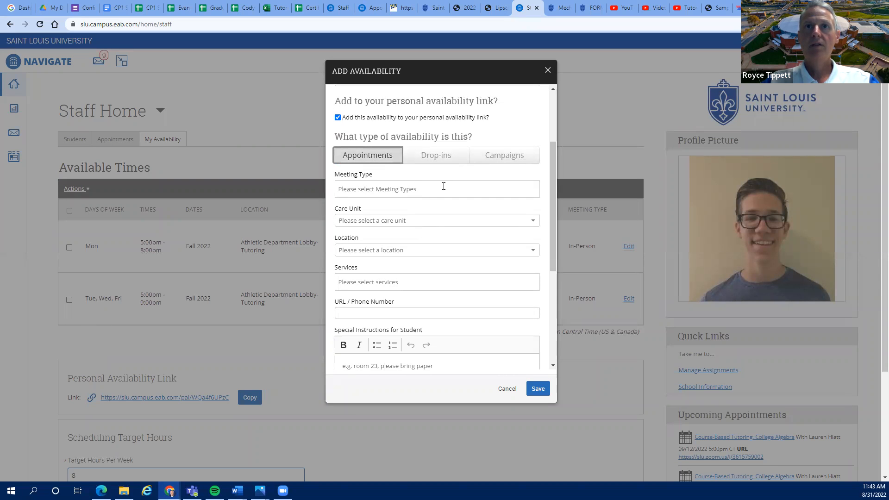
pyautogui.click(429, 190)
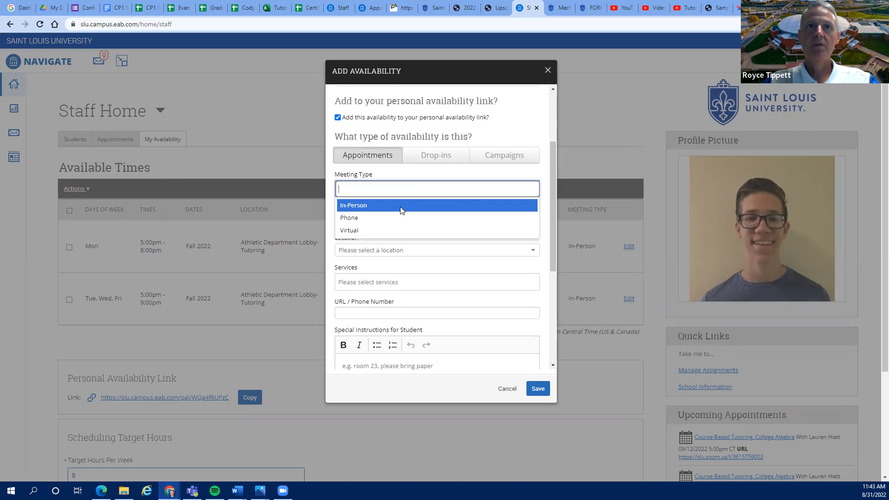
pyautogui.click(401, 206)
# - Set the care unit to Student Athlete Academic Support and the location to Athletic Department Lobby-Tutoring
pyautogui.click(419, 222)
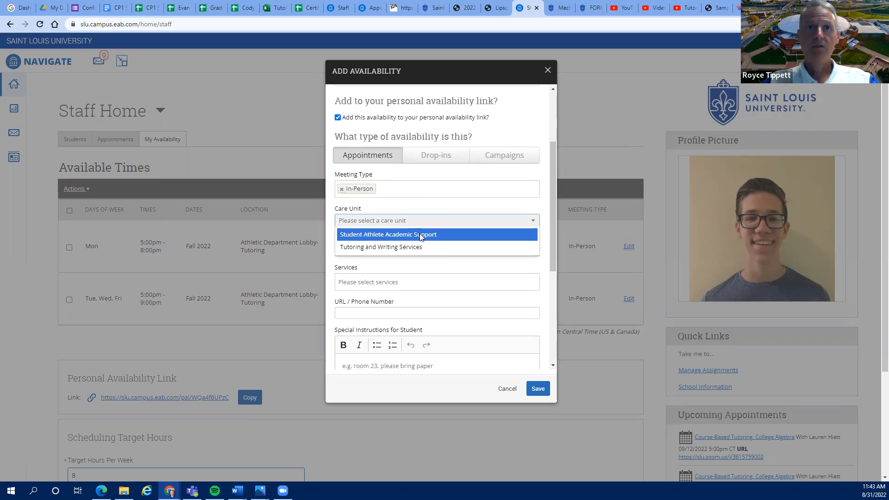
pyautogui.click(421, 235)
pyautogui.click(443, 252)
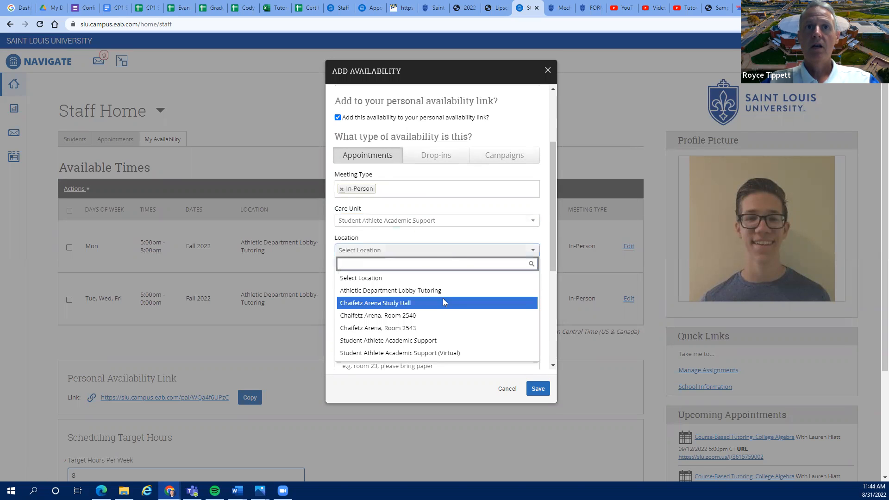
pyautogui.click(464, 291)
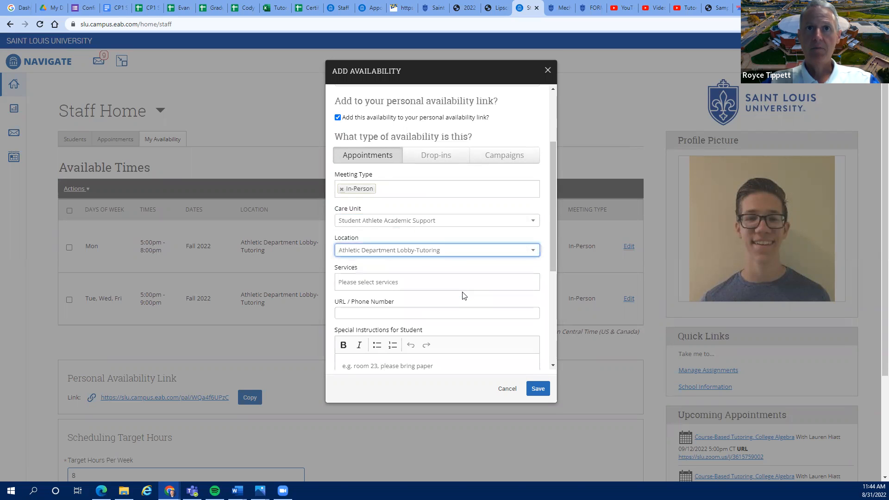
# - Choose Course-Based Tutoring as the service and add the courses MATH-1200 College Algebra and MATH-1510 Calculus I
pyautogui.click(423, 282)
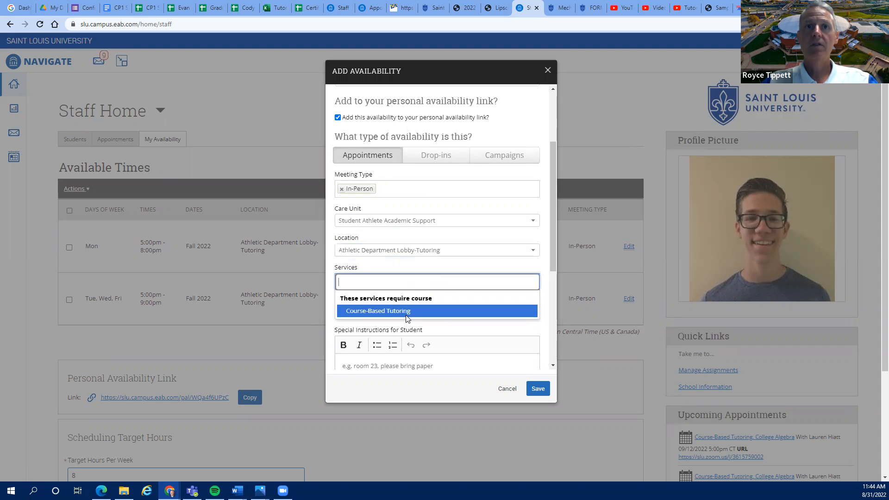
pyautogui.click(407, 315)
pyautogui.click(420, 316)
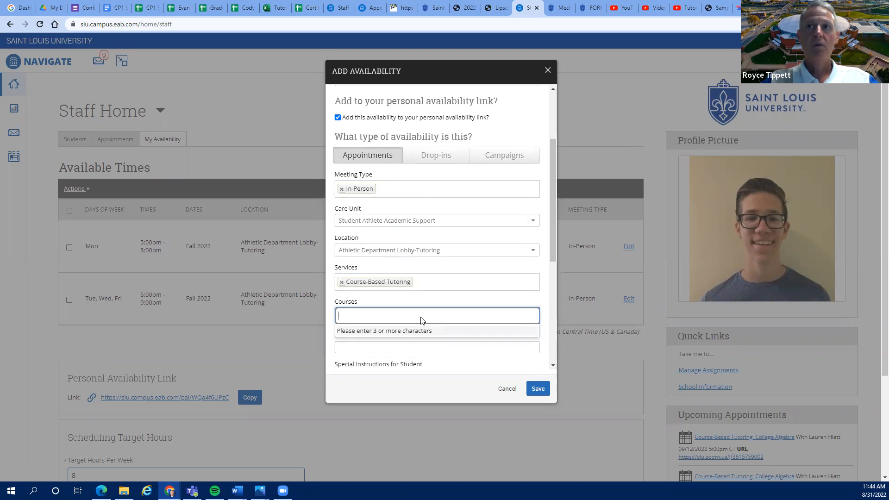
pyautogui.write('math')
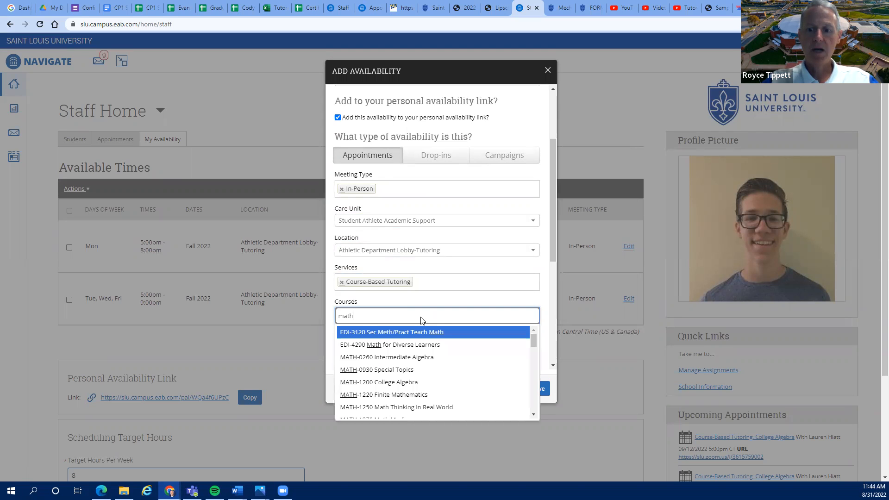
pyautogui.scroll(-1, 460, 361)
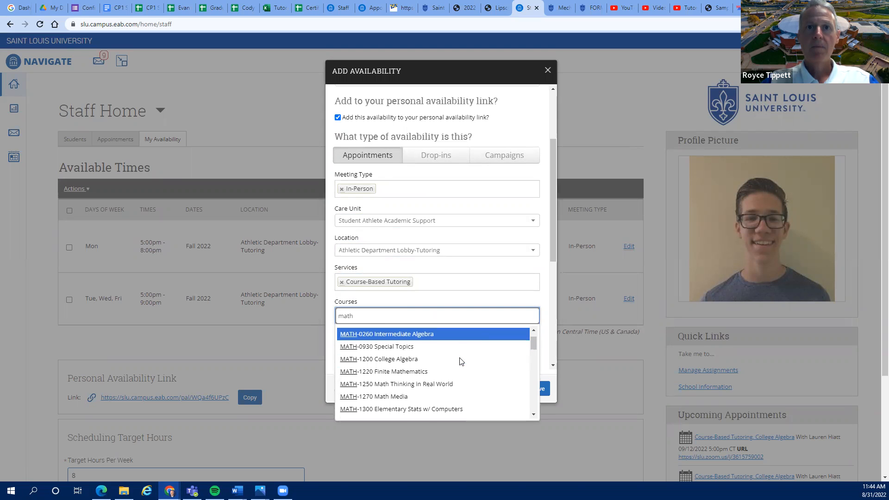
pyautogui.click(431, 357)
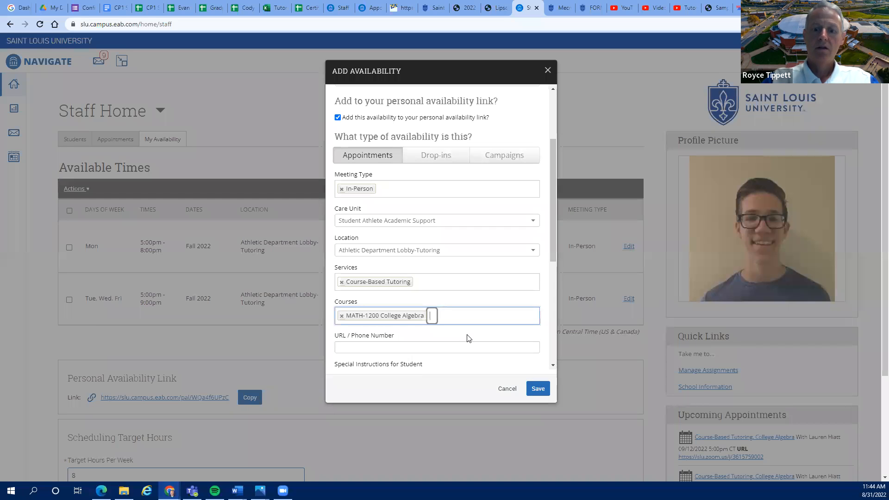
pyautogui.write('math')
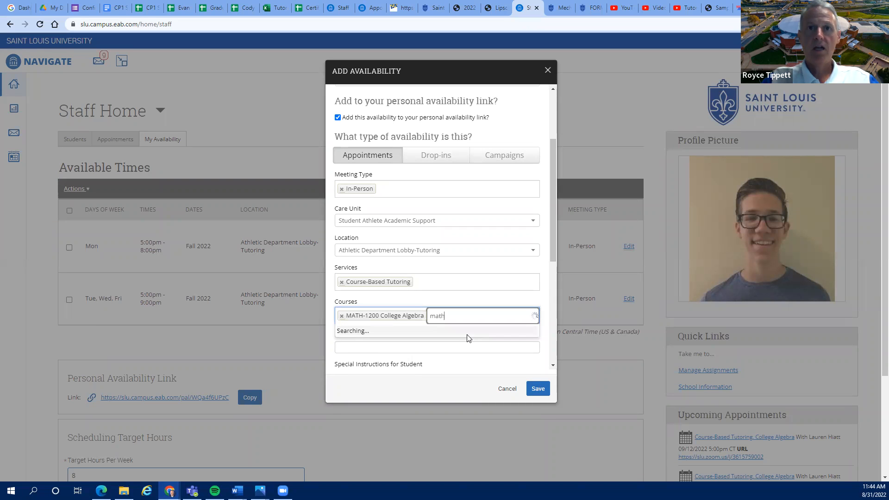
pyautogui.scroll(-3, 452, 382)
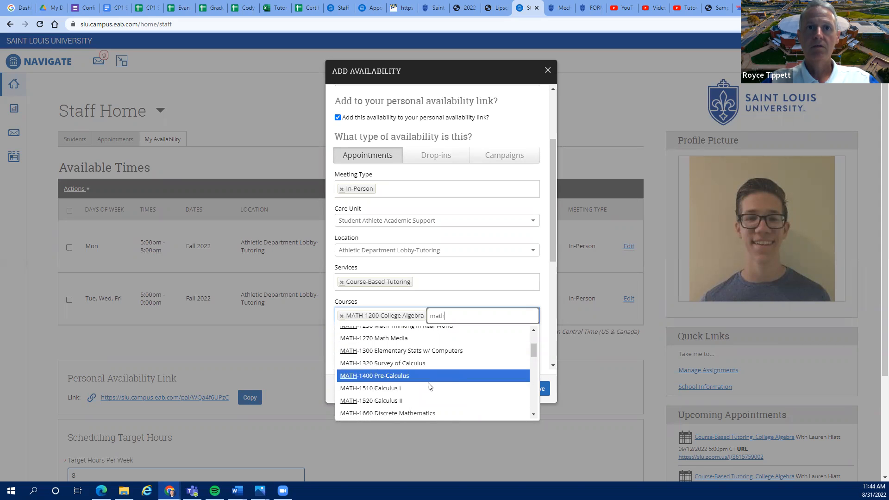
pyautogui.click(442, 389)
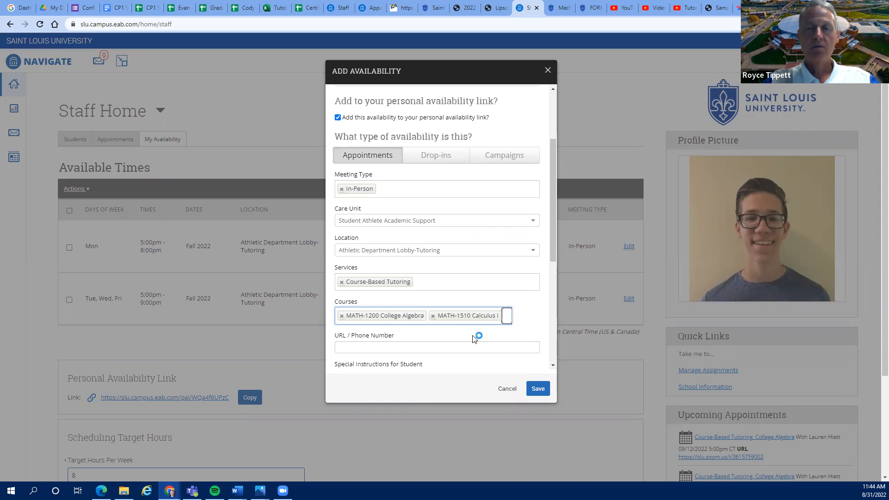
# - Add the courses PHIL-1050 Intro to Phil: Self & Reality and PHIL-1700 The Examined Life to the availability
pyautogui.write('phil')
pyautogui.scroll(-2, 447, 378)
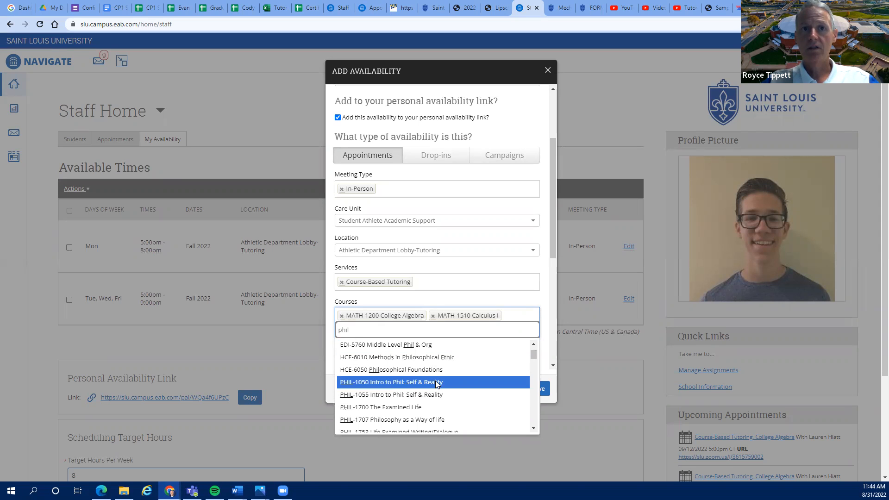
pyautogui.click(438, 383)
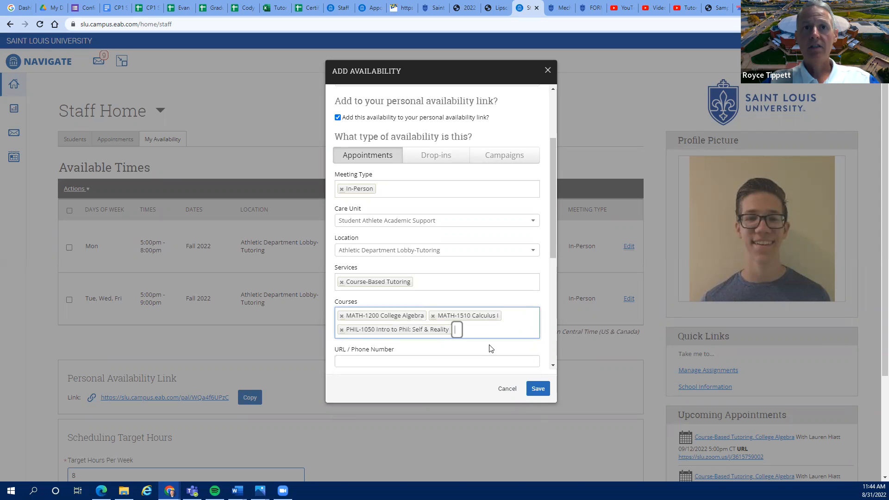
pyautogui.write('phil')
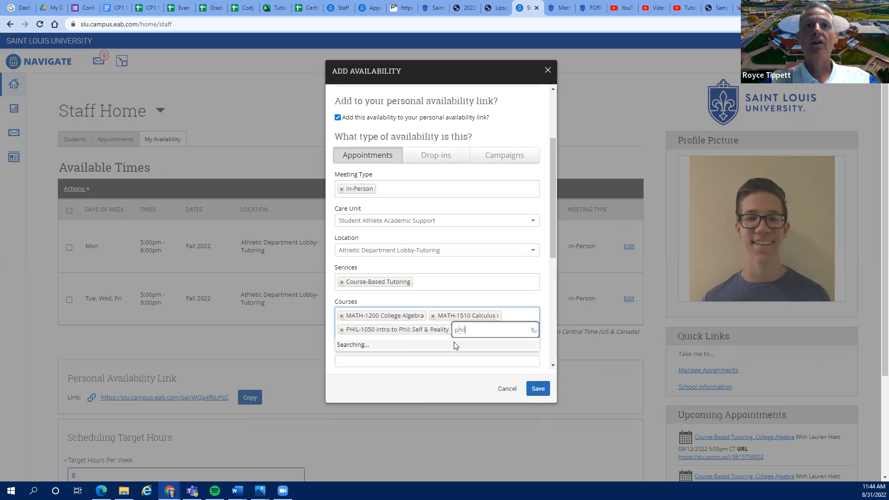
pyautogui.scroll(-1, 446, 392)
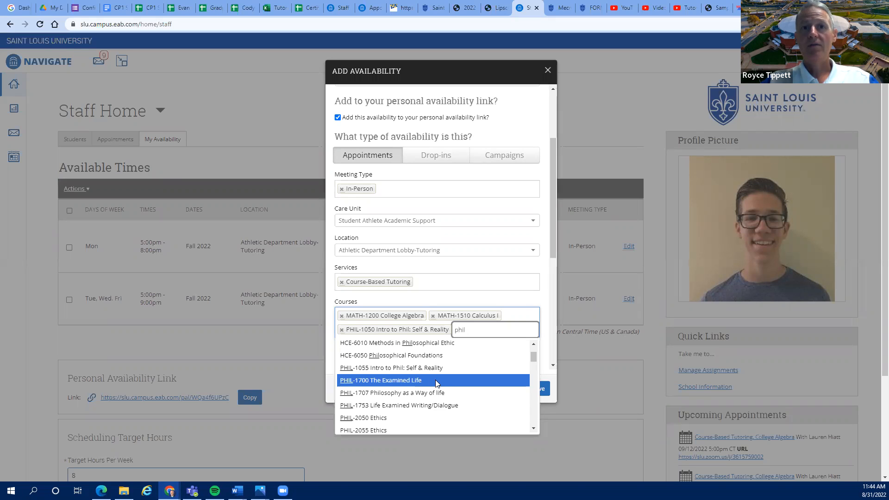
pyautogui.click(435, 380)
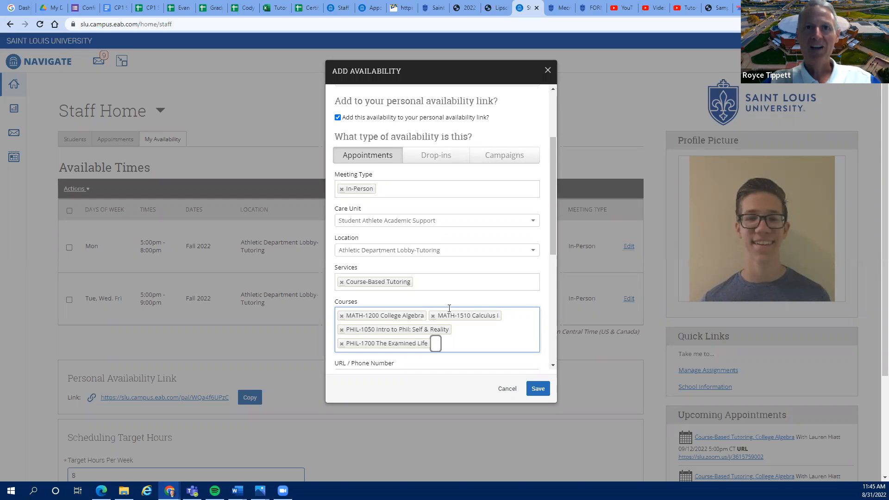
# - Review the URL, special instructions and maximum students settings, and discard the new availability without saving
pyautogui.scroll(-2, 449, 308)
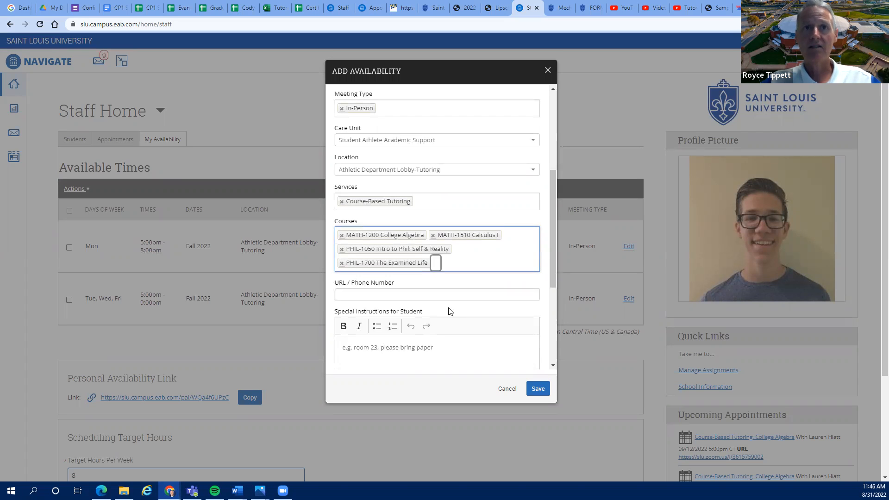
pyautogui.scroll(-1, 449, 311)
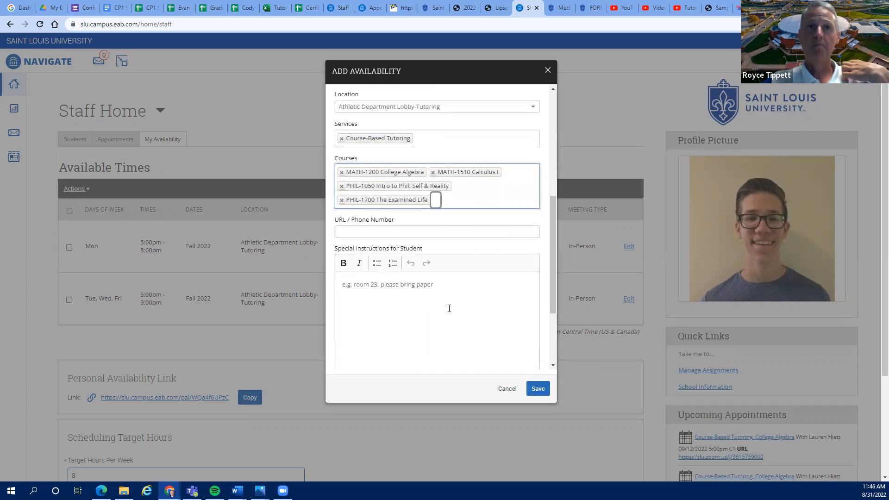
pyautogui.scroll(-2, 449, 309)
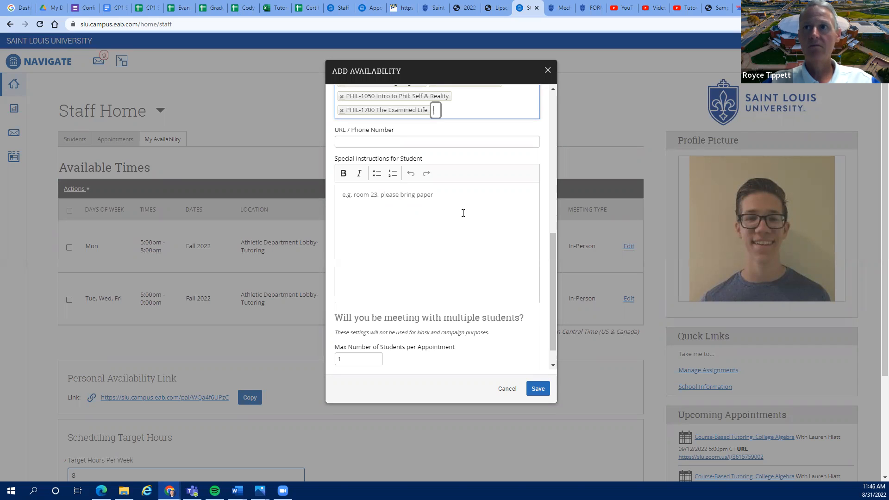
pyautogui.scroll(-1, 440, 262)
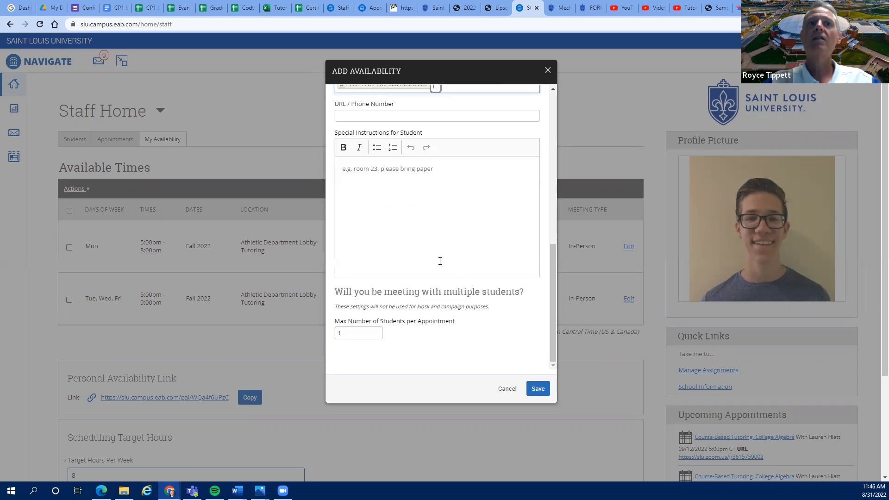
pyautogui.click(509, 389)
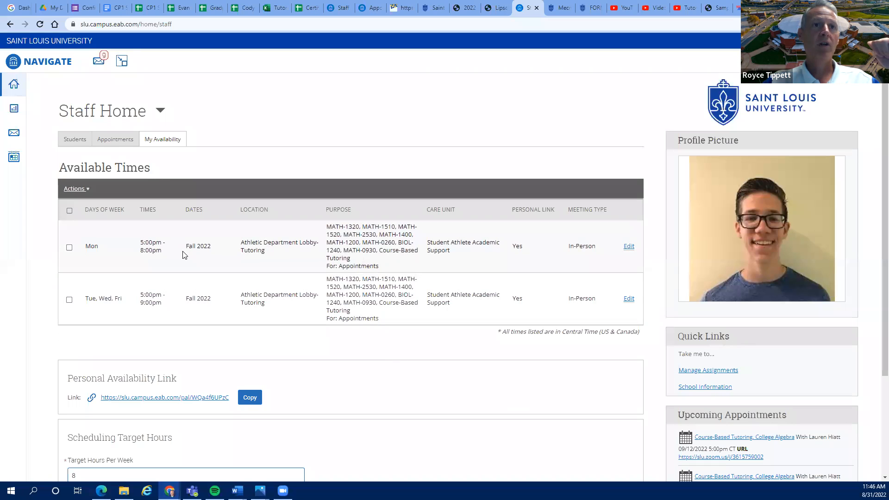
# - Copy the Monday availability and set the copy to Tuesday and Thursday starting at 6:00pm
pyautogui.click(69, 249)
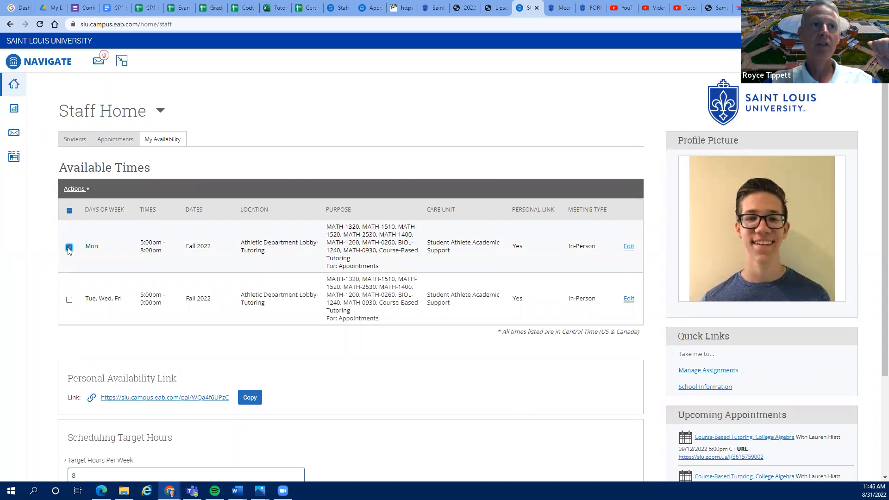
pyautogui.click(75, 188)
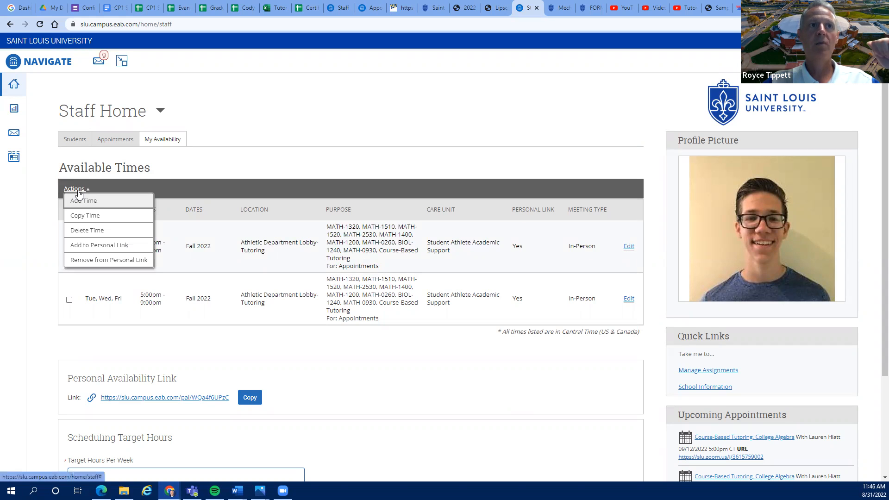
pyautogui.click(105, 216)
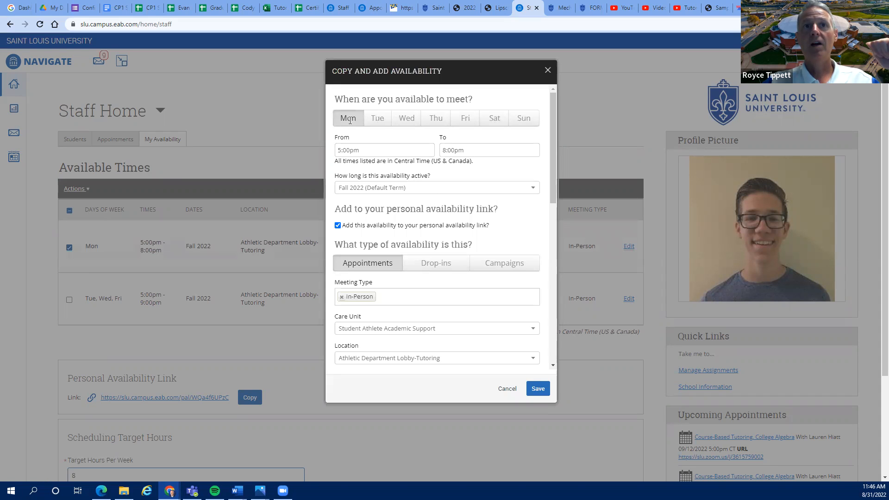
pyautogui.click(377, 119)
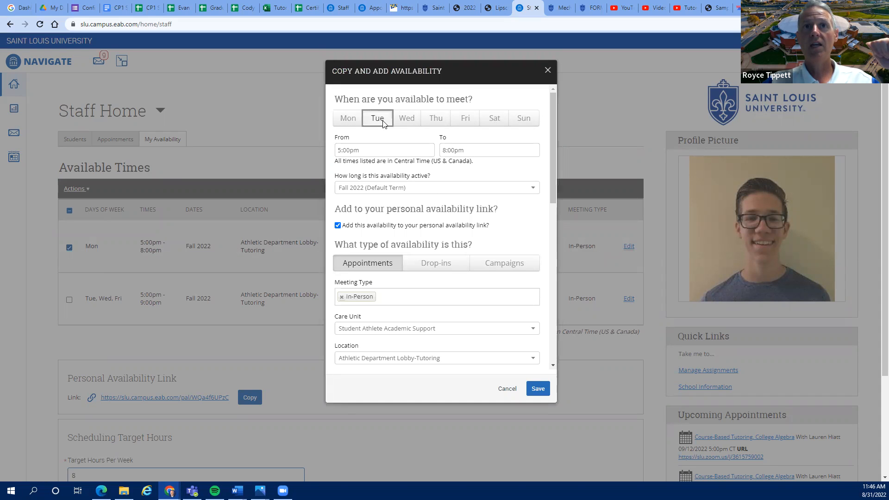
pyautogui.click(437, 119)
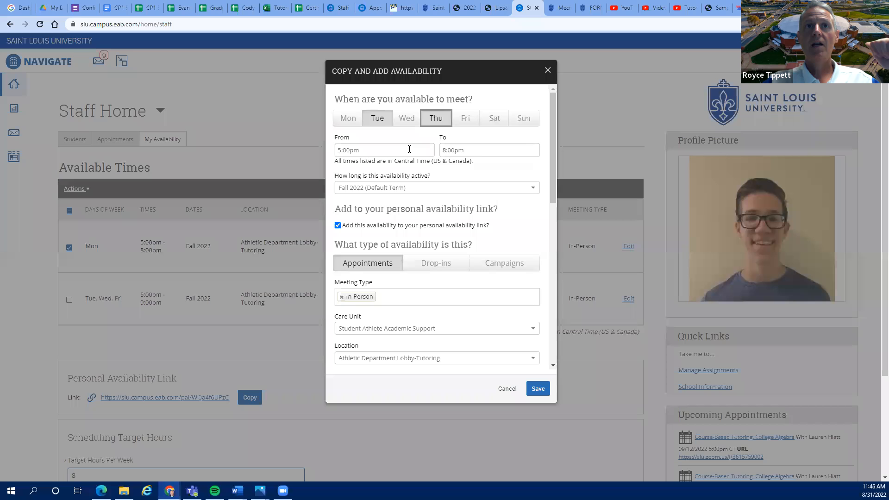
pyautogui.click(410, 149)
pyautogui.click(404, 225)
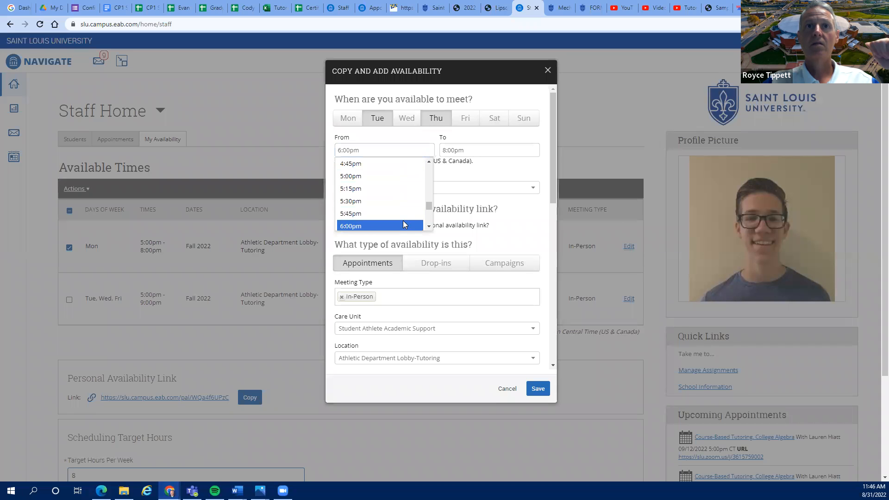
# - Review the copied courses, meeting link and student instructions, and cancel the copied availability
pyautogui.scroll(-3, 456, 222)
pyautogui.scroll(-5, 457, 220)
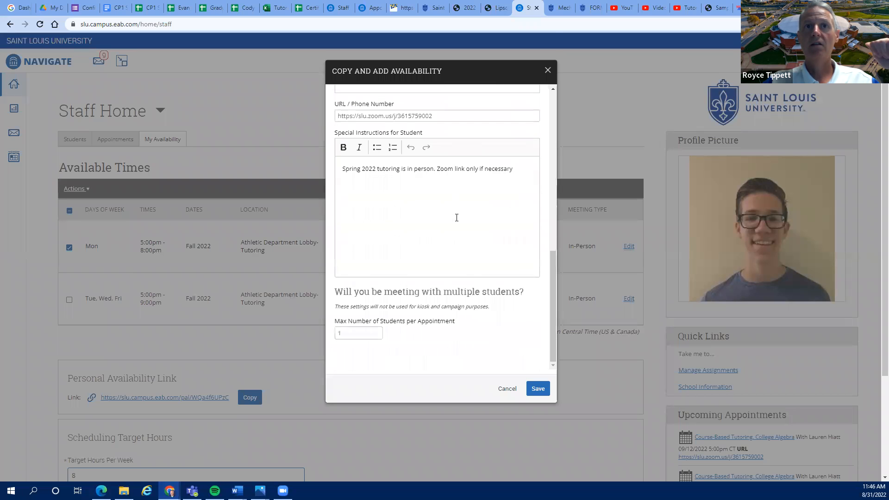
pyautogui.scroll(-1, 457, 218)
pyautogui.scroll(6, 456, 218)
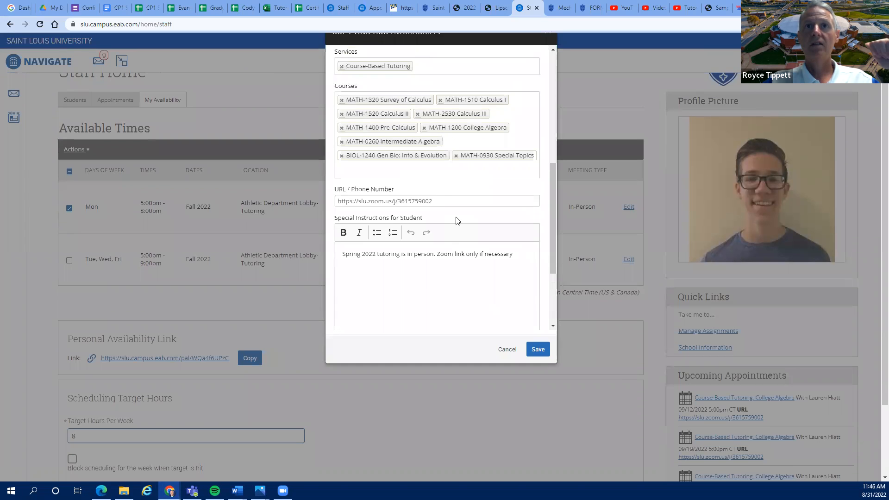
pyautogui.scroll(5, 456, 218)
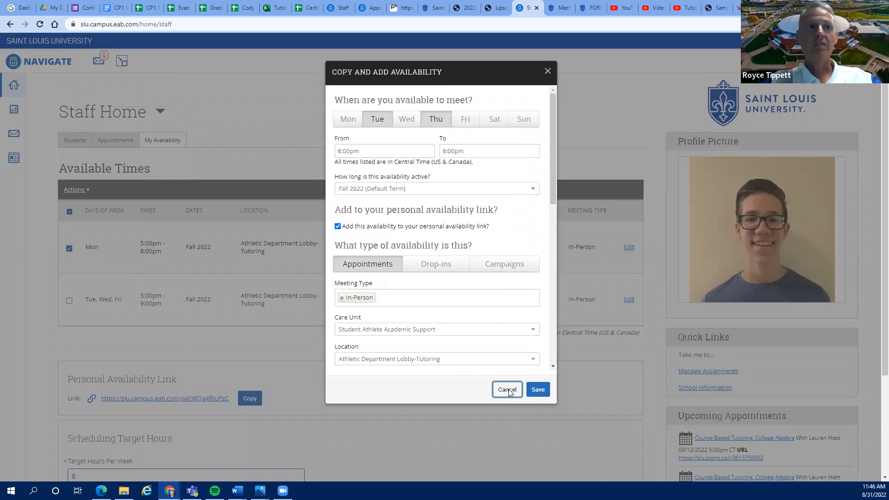
pyautogui.click(509, 390)
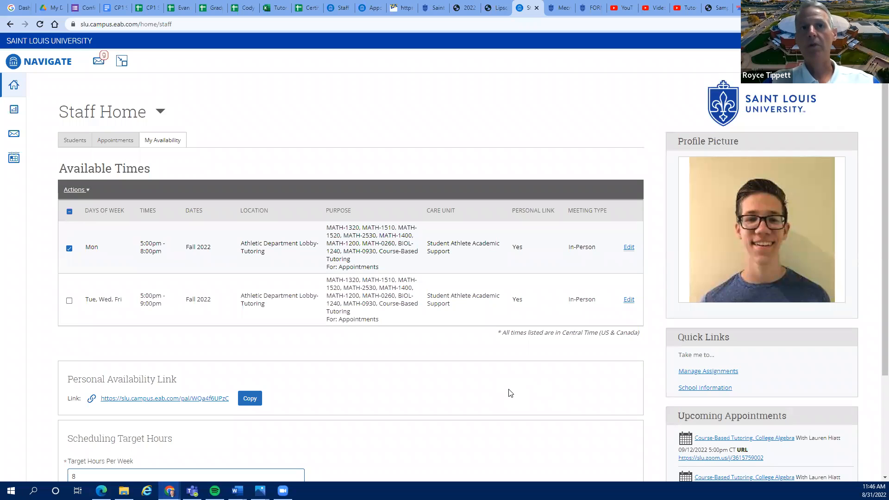